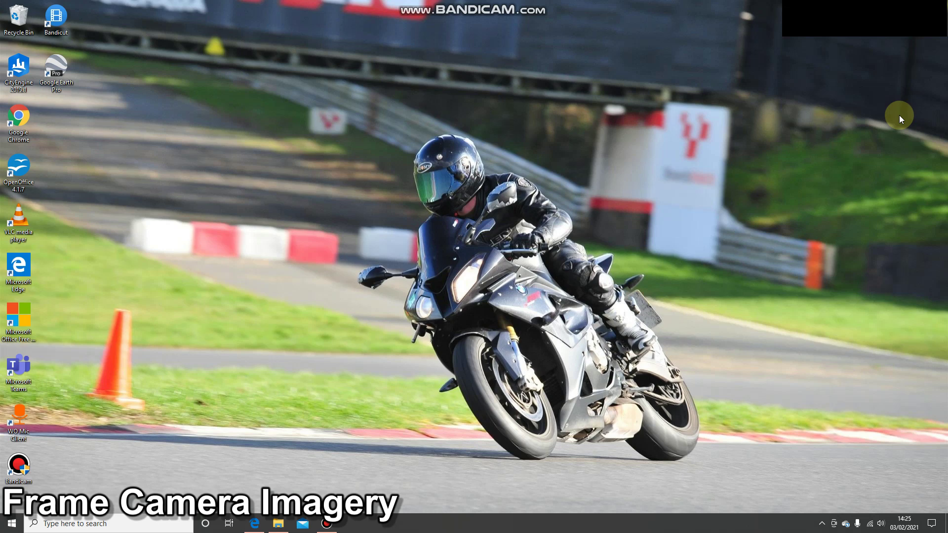
Launch ArcGIS Pro from the ArcGIS folder in the Windows Start menu app list
left_click(12, 523)
scroll(63, 341, "down", 3)
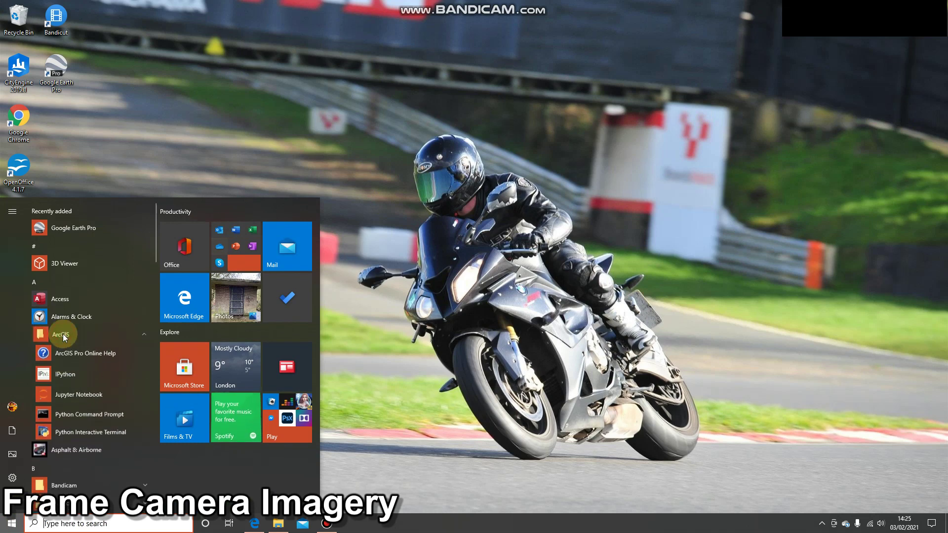
left_click(84, 349)
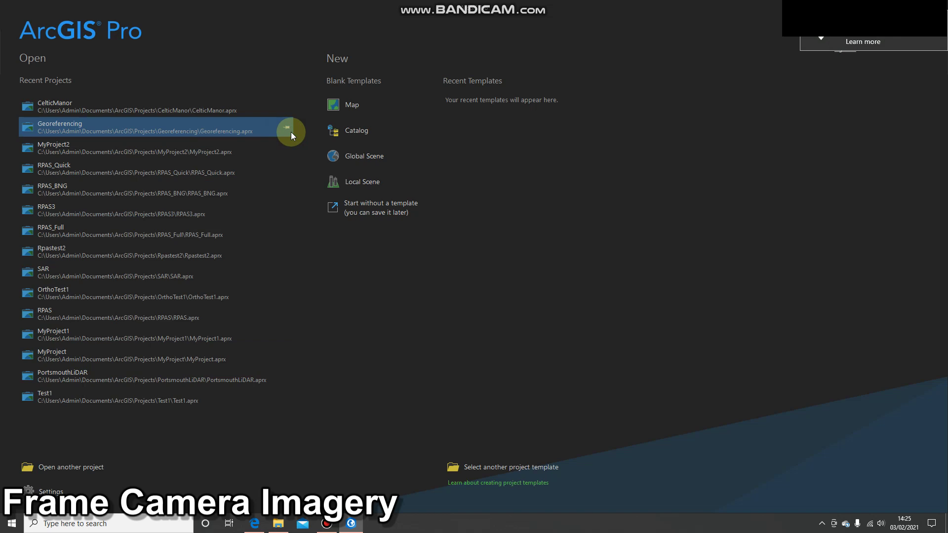
Create a new project named FrameCamera from the blank Map template
left_click(366, 103)
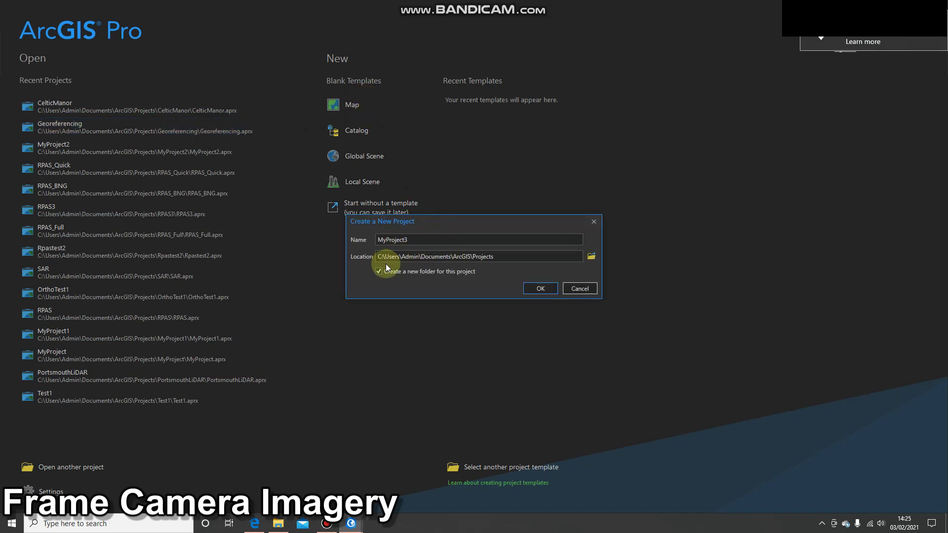
double_click(418, 241)
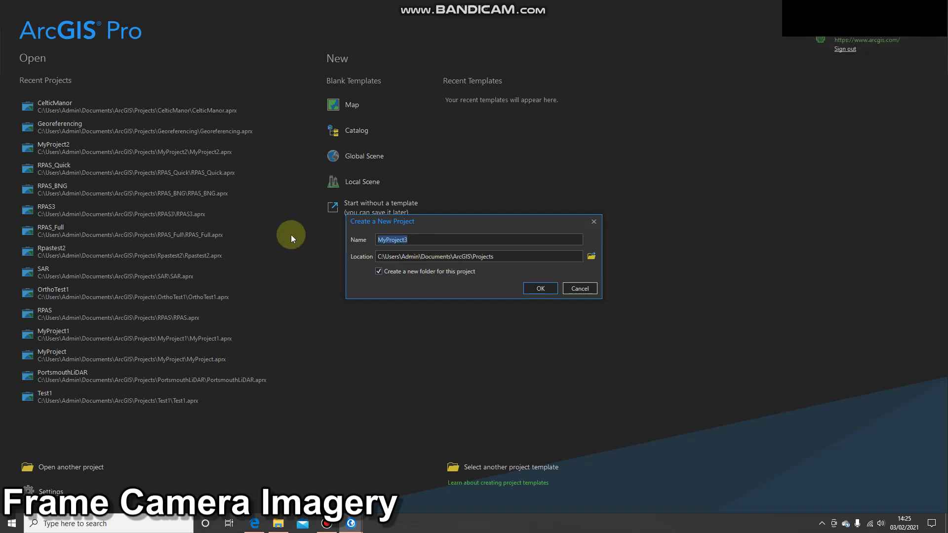
type("FrameCamera")
left_click(540, 290)
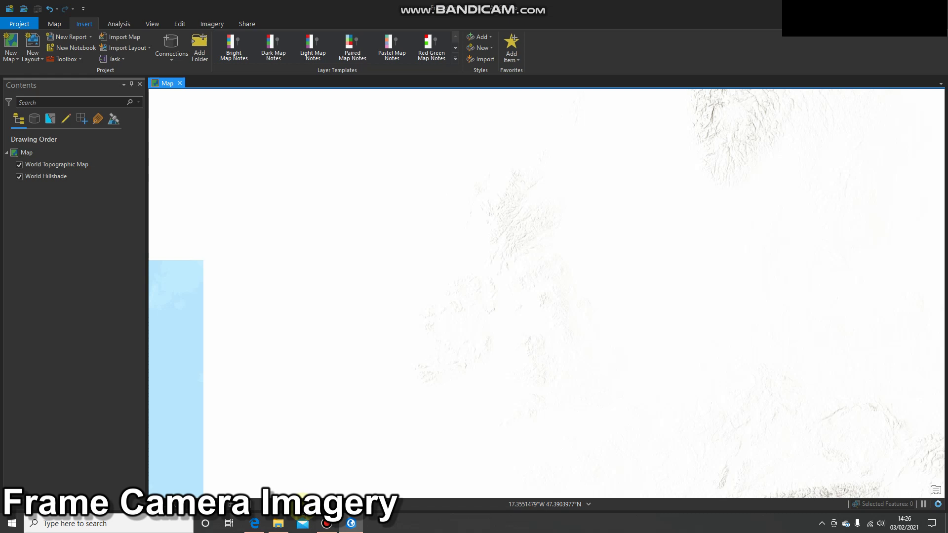
Paste the BlockAdjustment Data folder into Documents\ArcGIS\Projects\FrameCamera
left_click(280, 526)
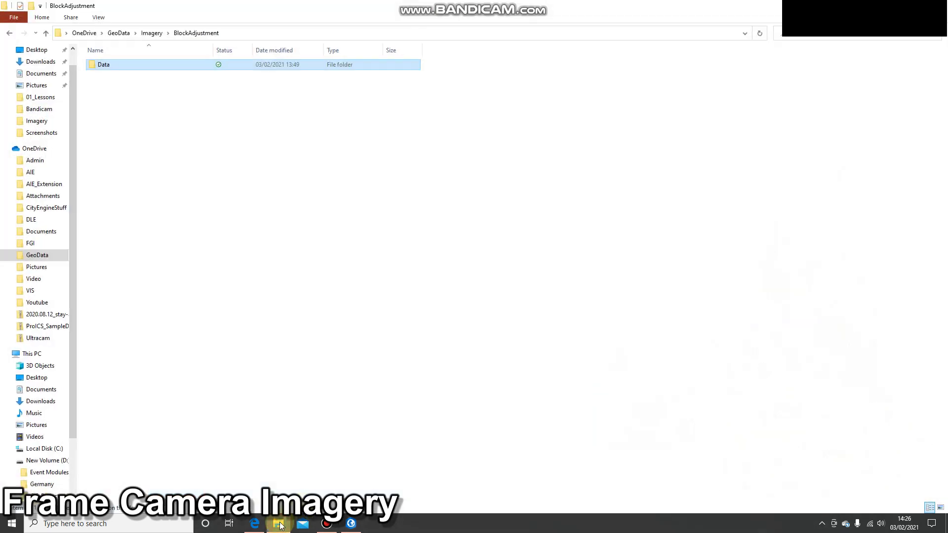
double_click(109, 67)
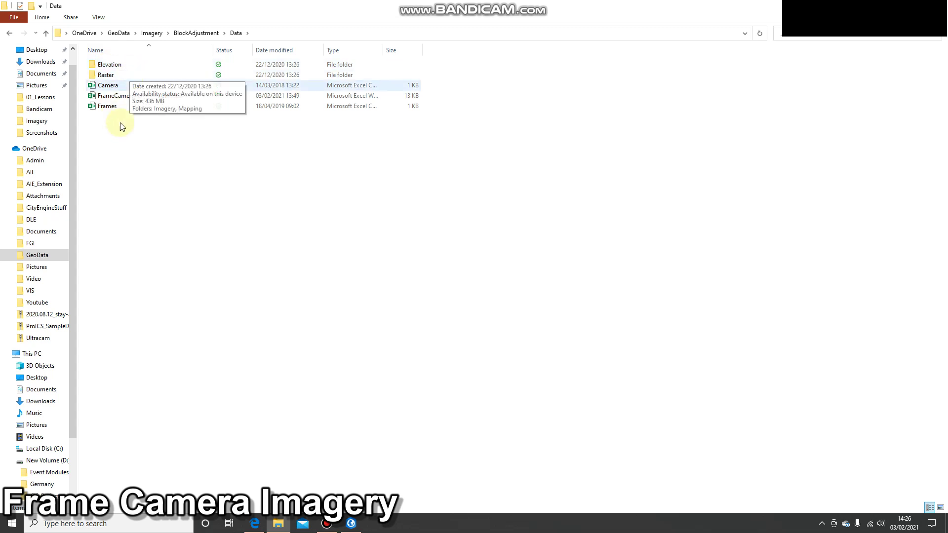
left_click(46, 32)
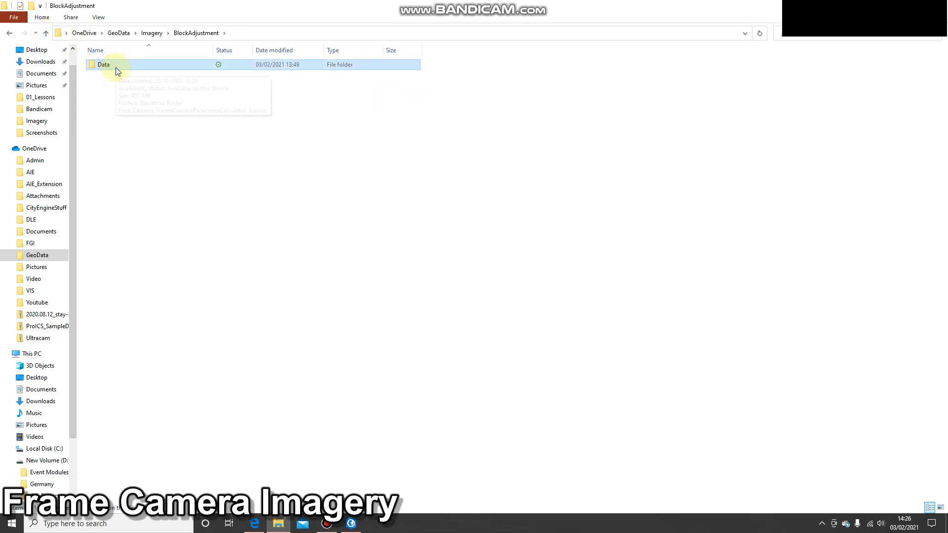
left_click(35, 74)
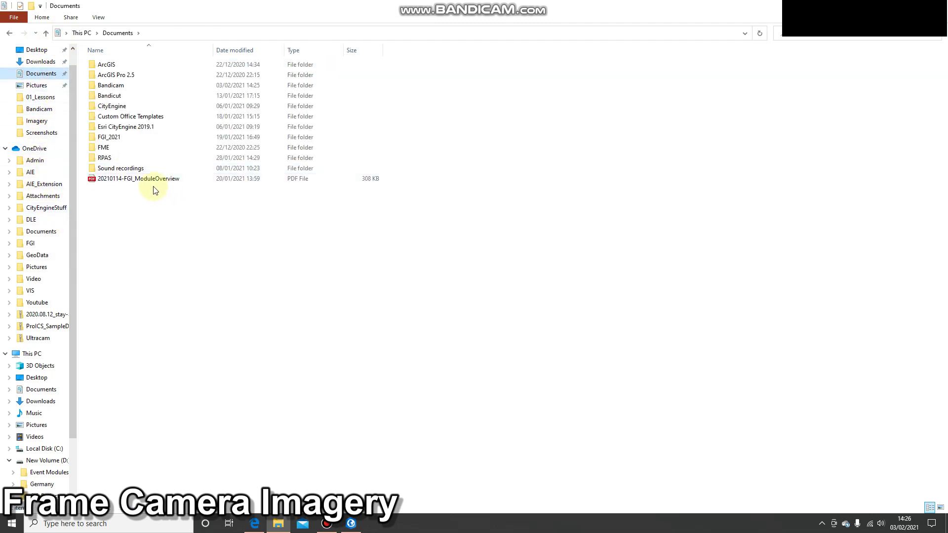
double_click(110, 66)
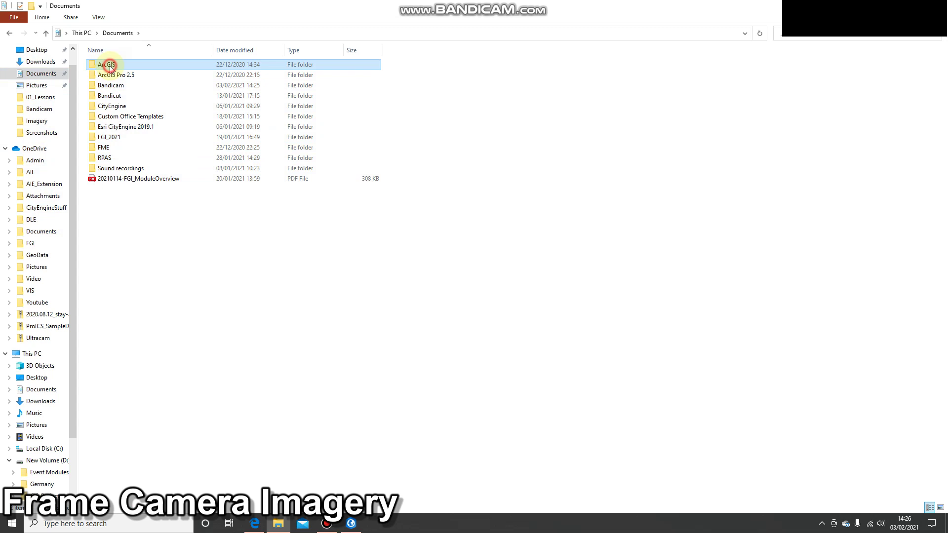
double_click(117, 77)
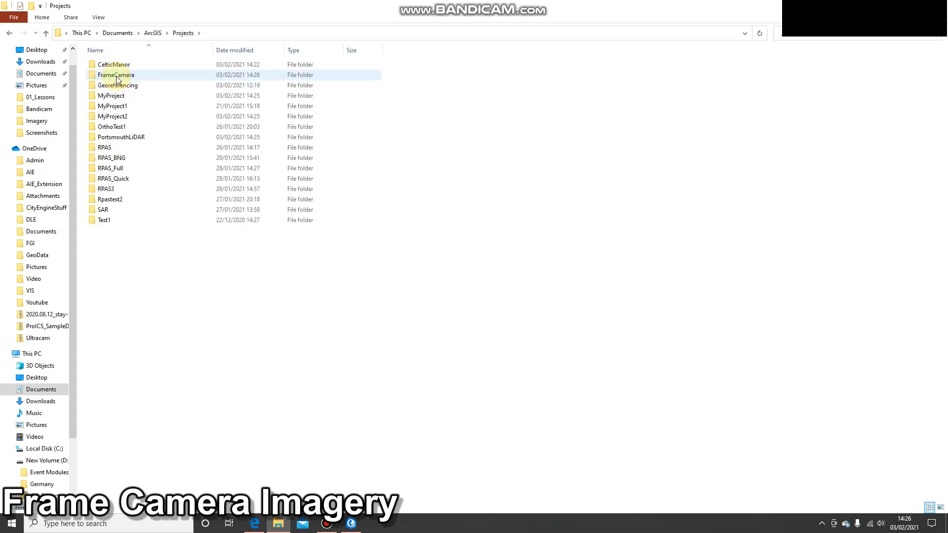
double_click(117, 76)
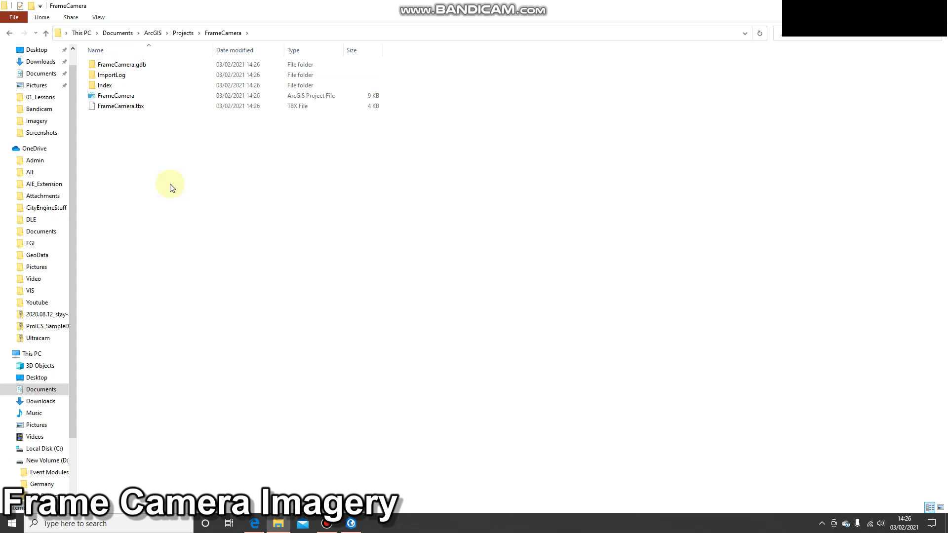
key("ctrl+v")
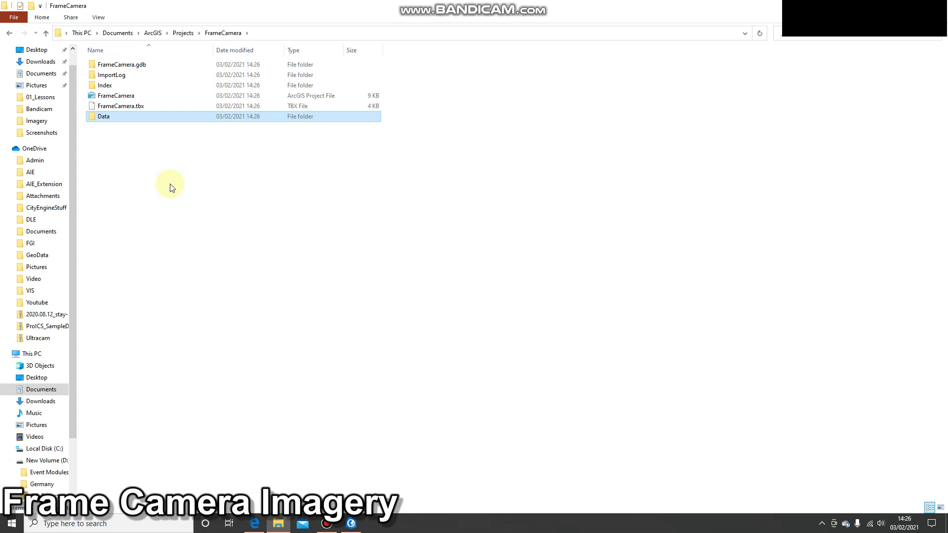
key("F11")
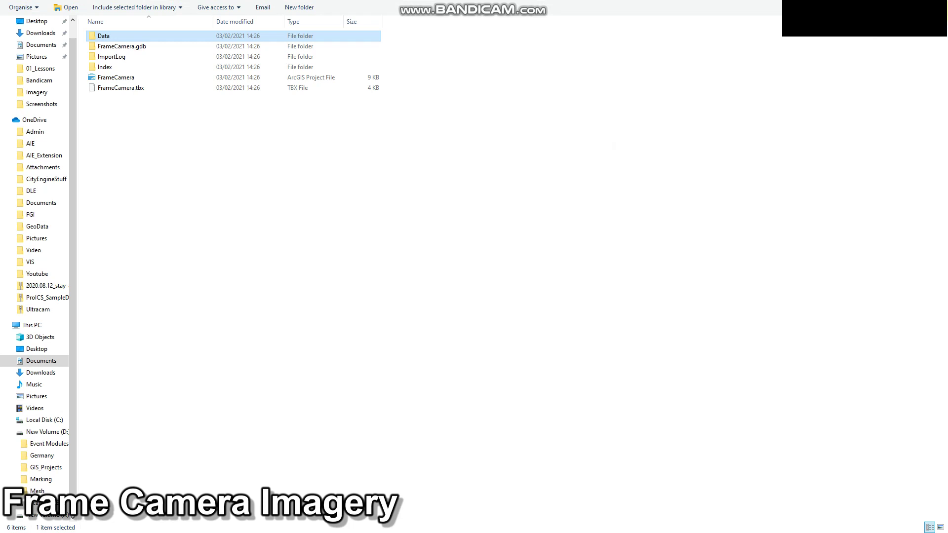
key("F11")
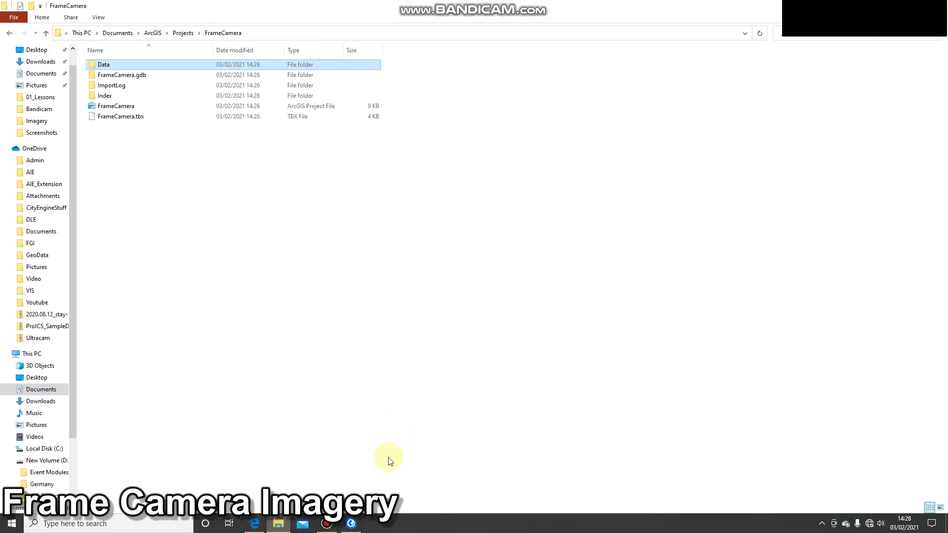
Add 10011_1485_RGB.jpg from FrameCamera\Data\Raster\Imagery to the map
left_click(351, 523)
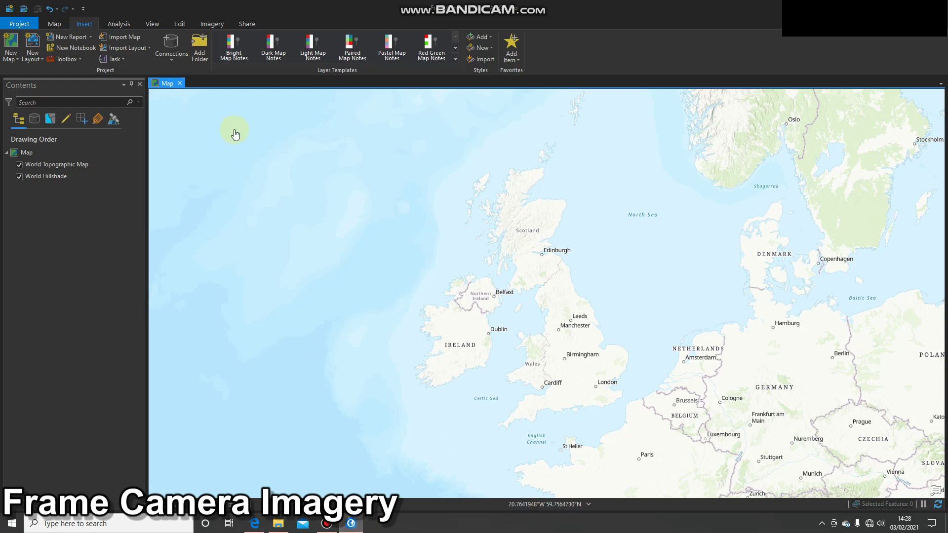
left_click(61, 24)
left_click(199, 58)
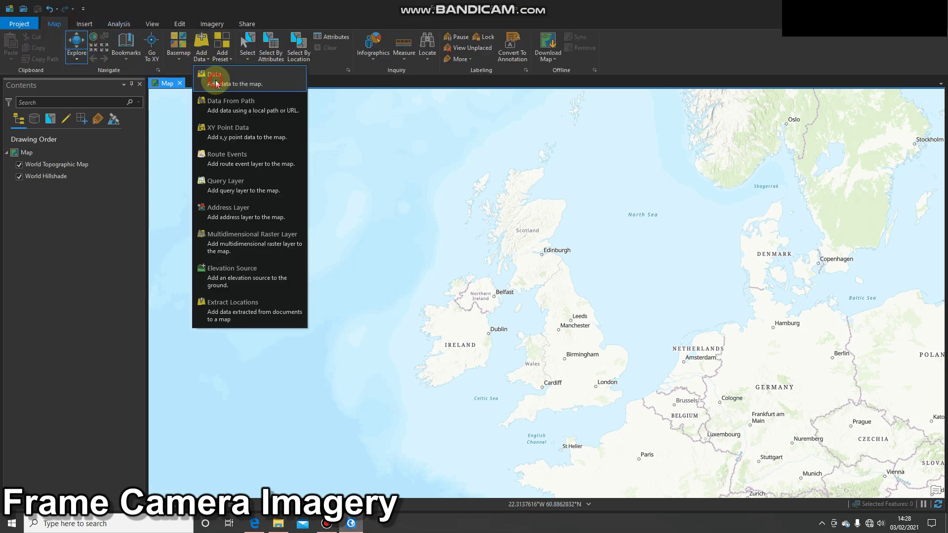
left_click(216, 78)
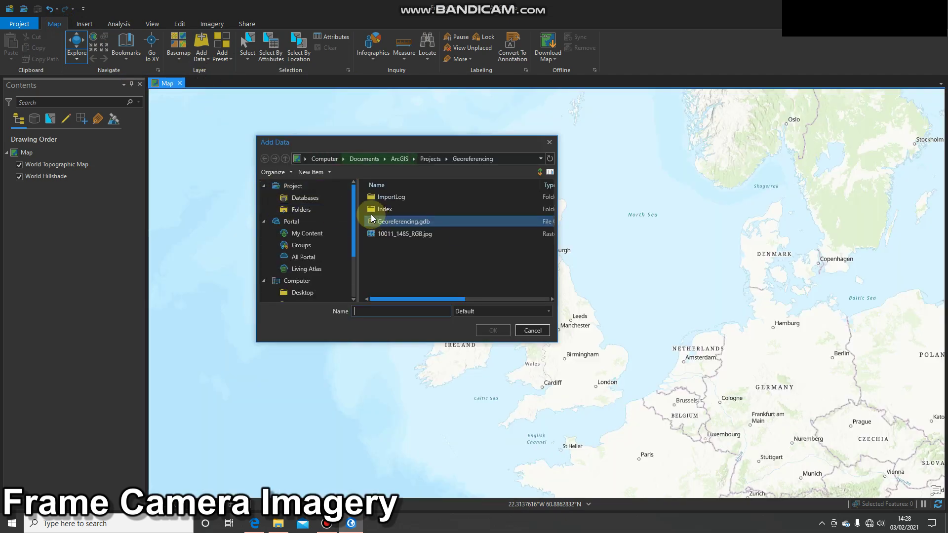
left_click(291, 210)
double_click(401, 197)
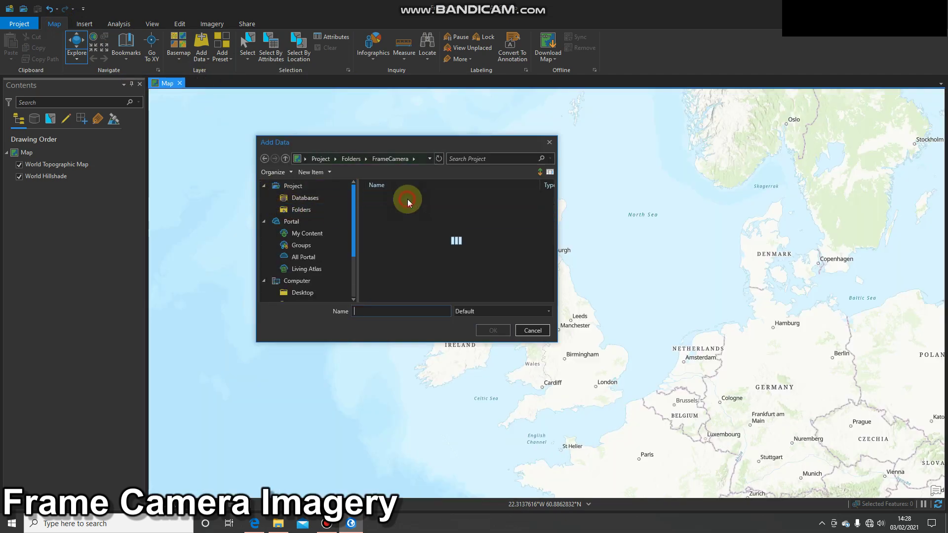
double_click(402, 196)
double_click(405, 209)
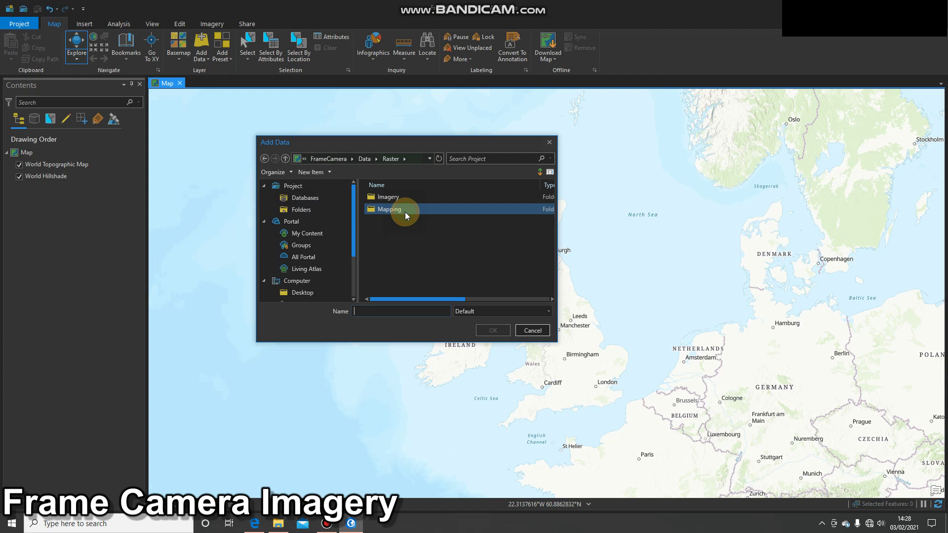
double_click(396, 197)
key("ctrl+a")
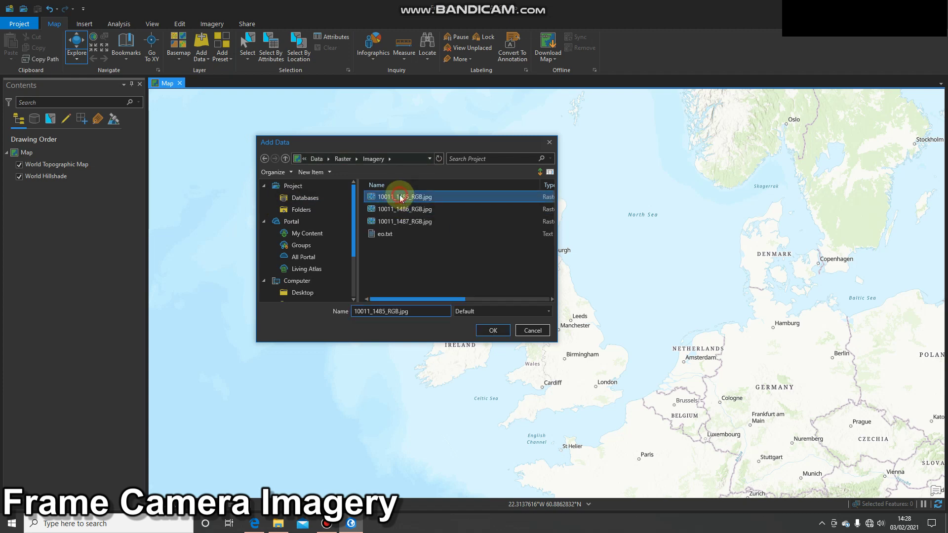
left_click(493, 331)
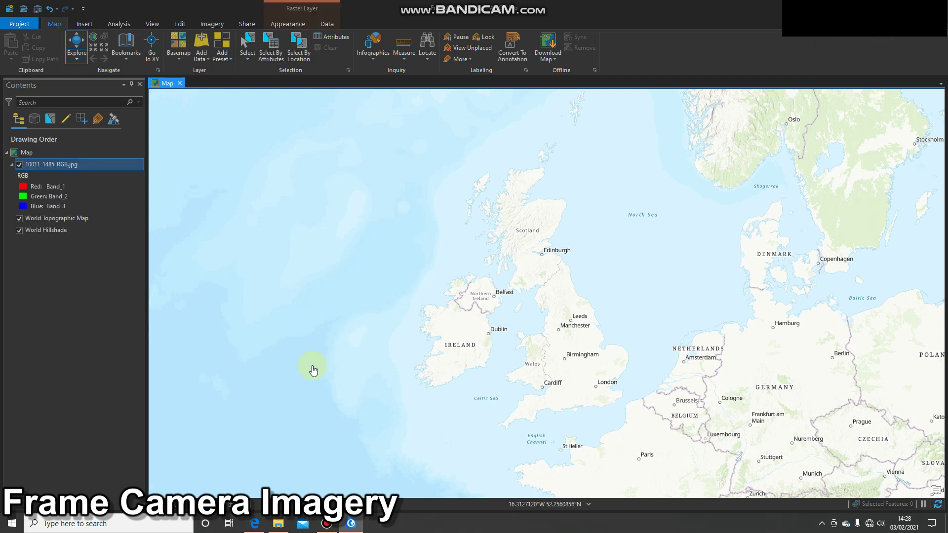
Zoom to the image layer, then zoom out and pan until Europe and Africa show
right_click(46, 165)
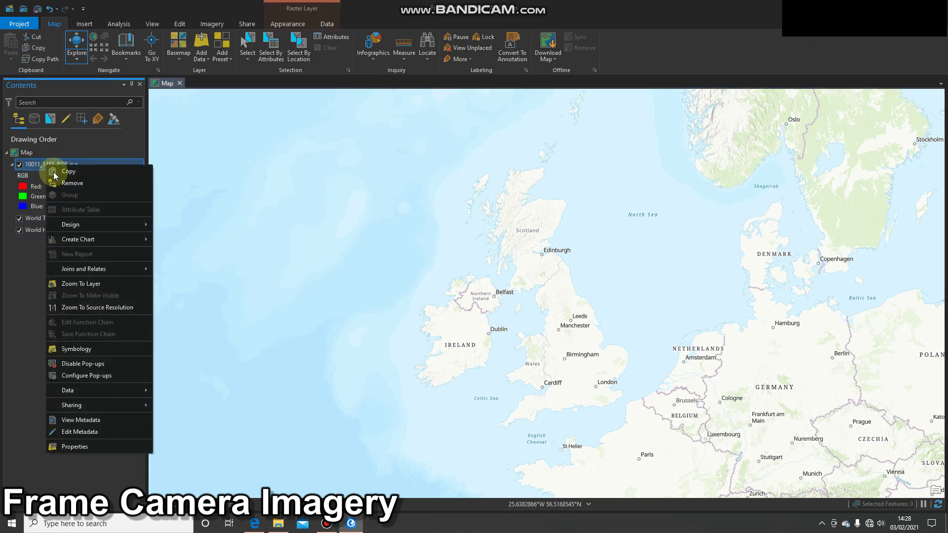
left_click(99, 283)
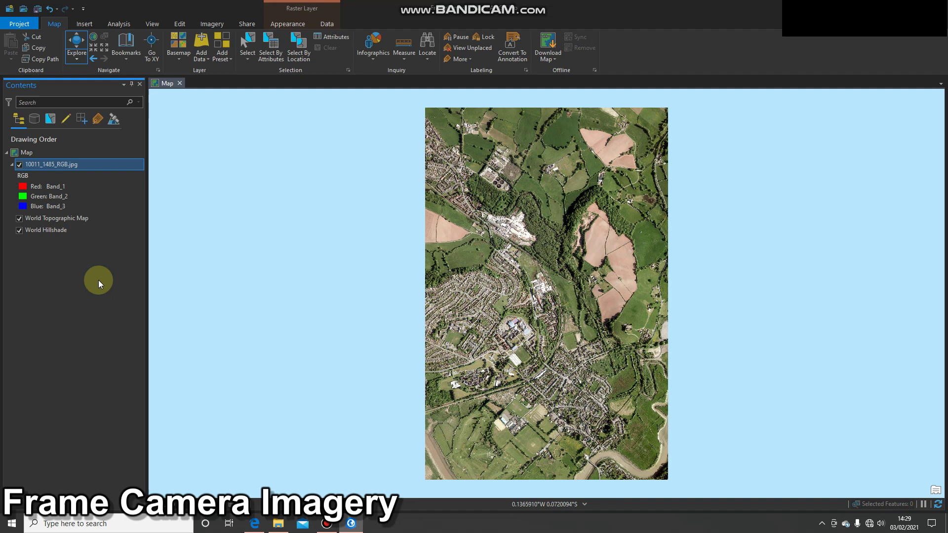
scroll(534, 222, "down", 3)
scroll(534, 225, "down", 10)
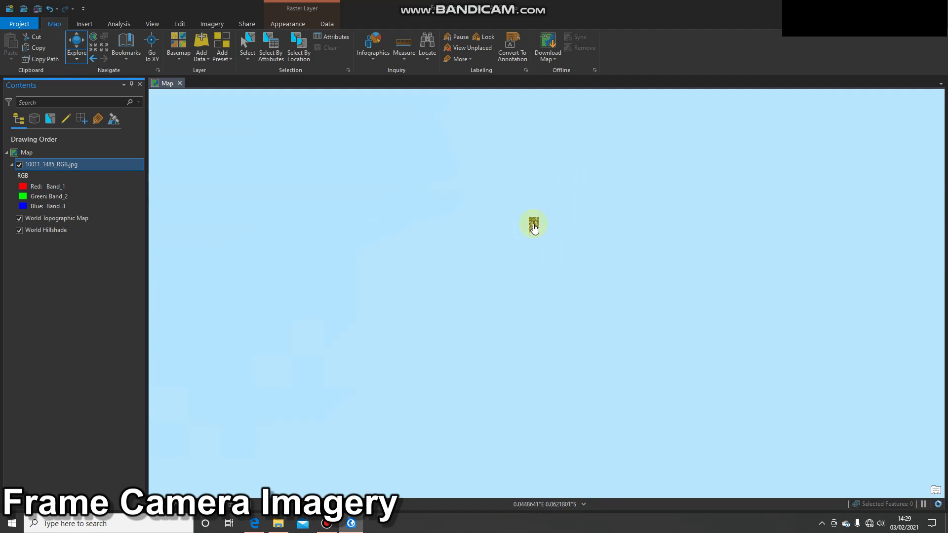
mouse_move(546, 211)
left_mouse_down()
mouse_move(520, 285)
mouse_move(493, 318)
left_mouse_up()
scroll(519, 281, "down", 3)
left_click_drag(494, 277, 473, 332)
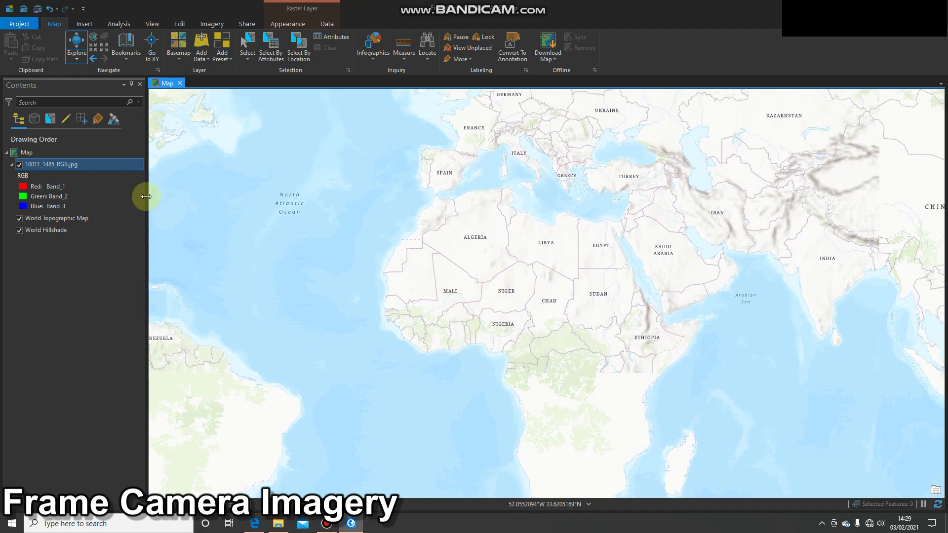
Set the map's XY system to British National Grid and vertical system to Newlyn
right_click(30, 154)
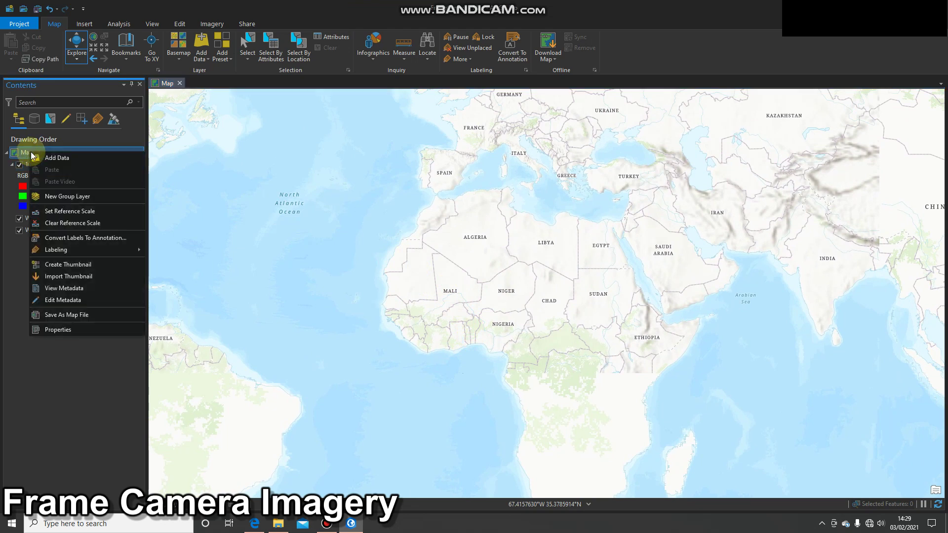
left_click(97, 328)
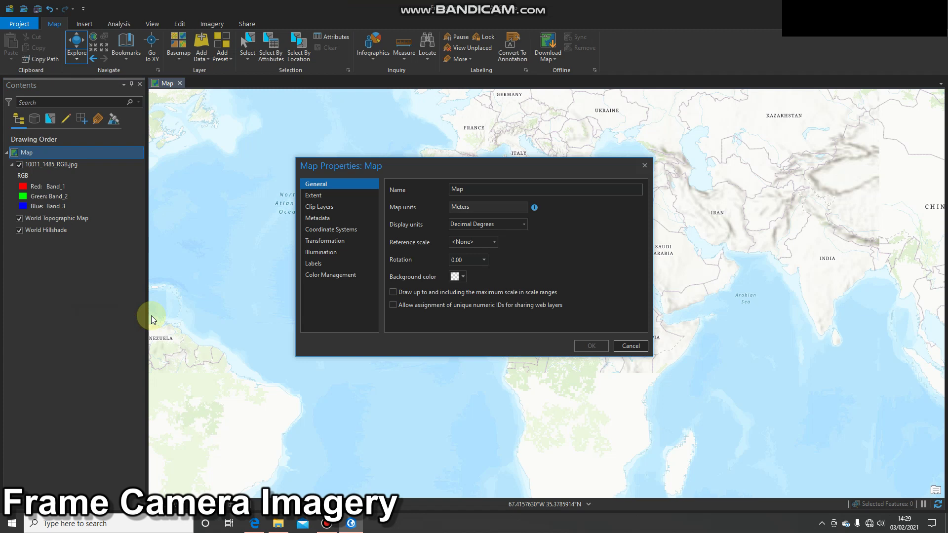
left_click(332, 229)
left_click(426, 275)
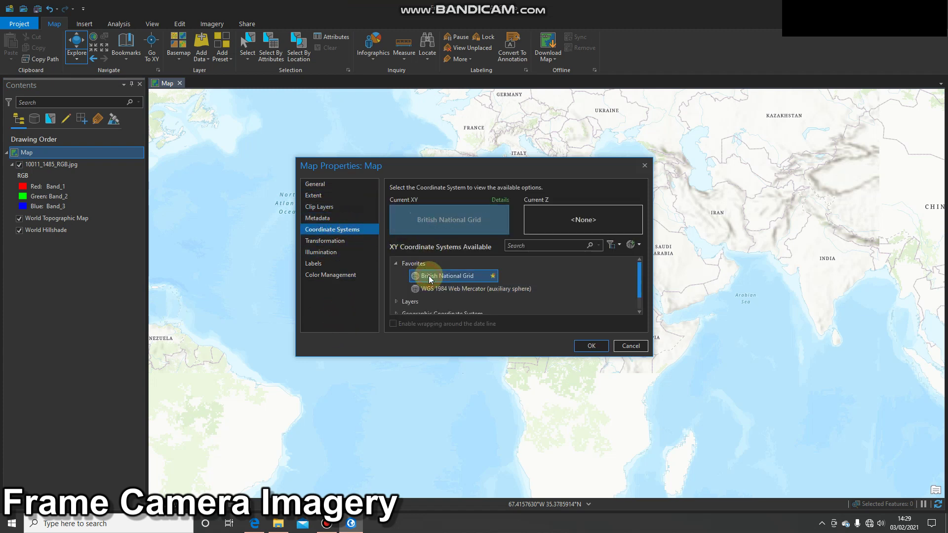
left_click(573, 227)
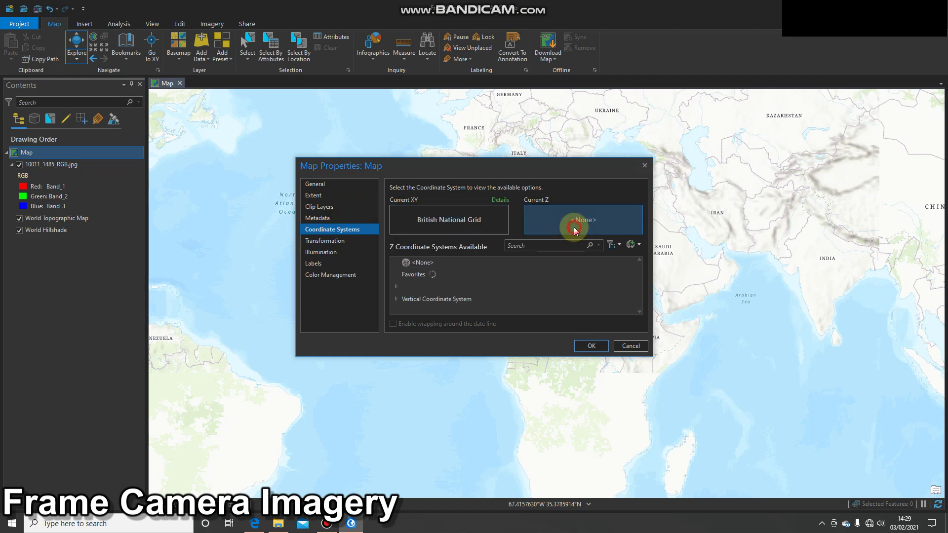
left_click(397, 274)
left_click(432, 286)
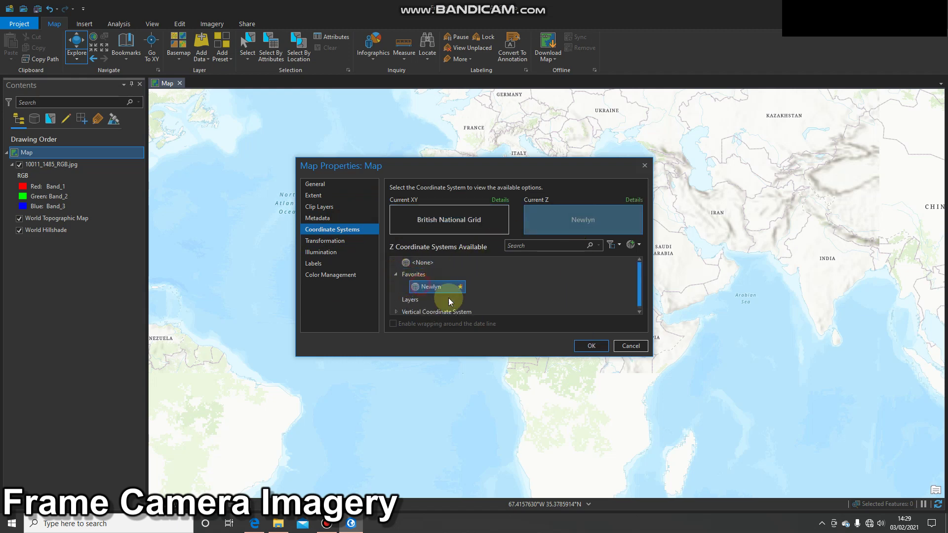
left_click(590, 346)
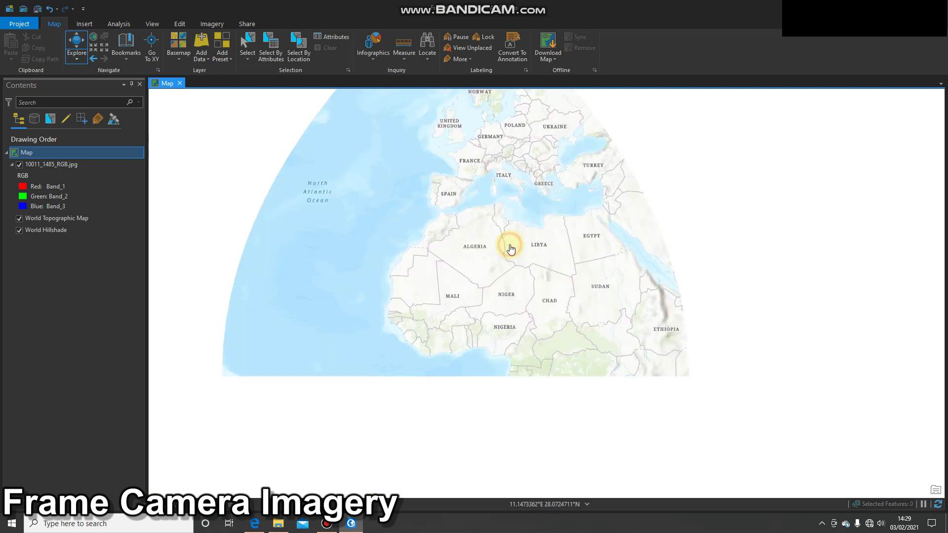
Zoom in on Britain and open the 10011_1485_RGB.jpg layer's properties
scroll(461, 129, "up", 4)
scroll(462, 151, "up", 5)
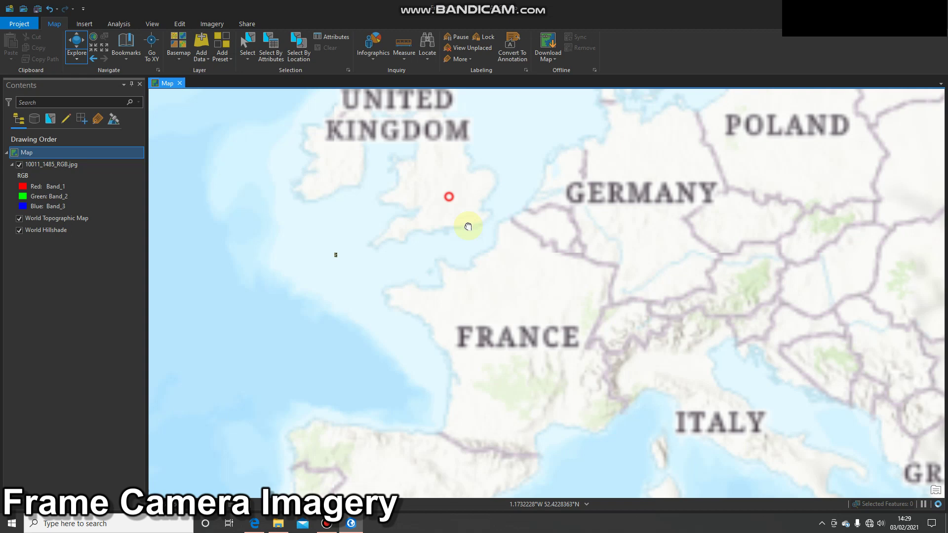
left_click_drag(517, 319, 546, 343)
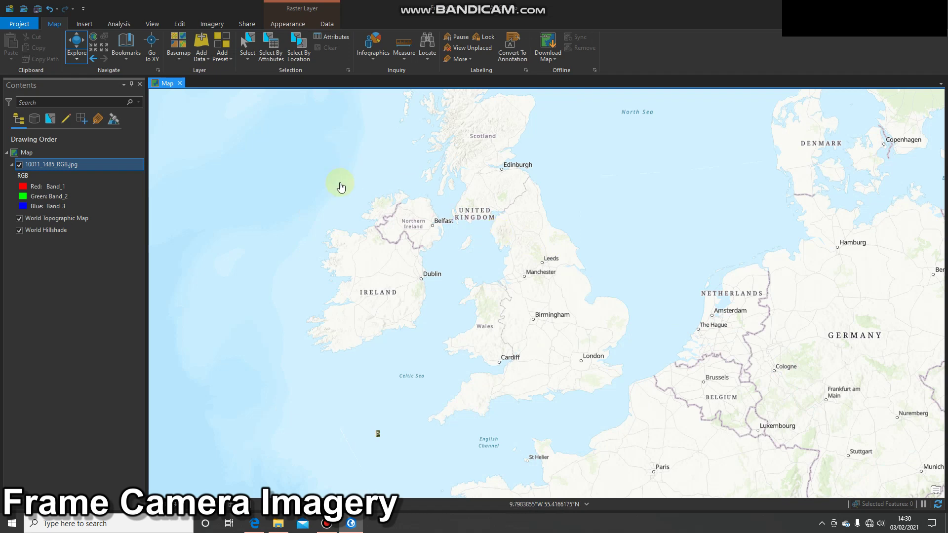
right_click(52, 162)
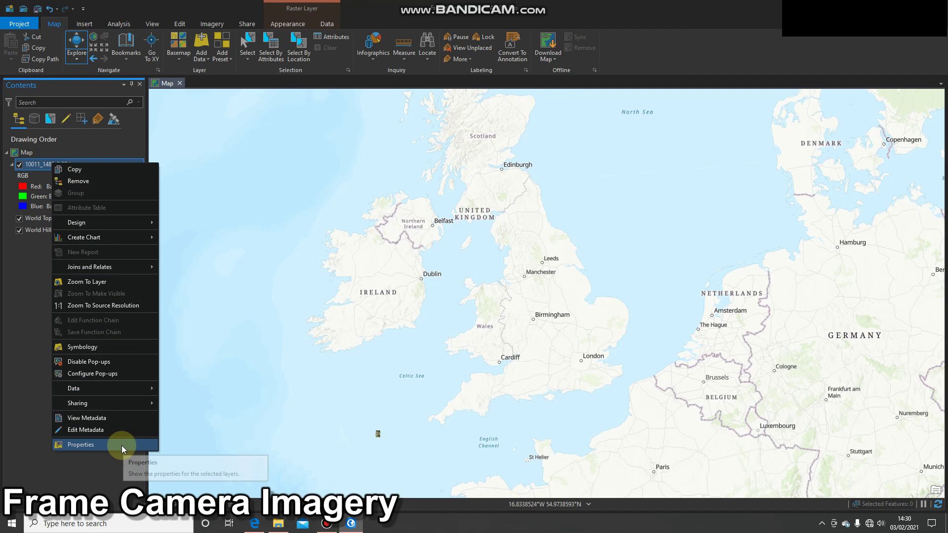
left_click(122, 446)
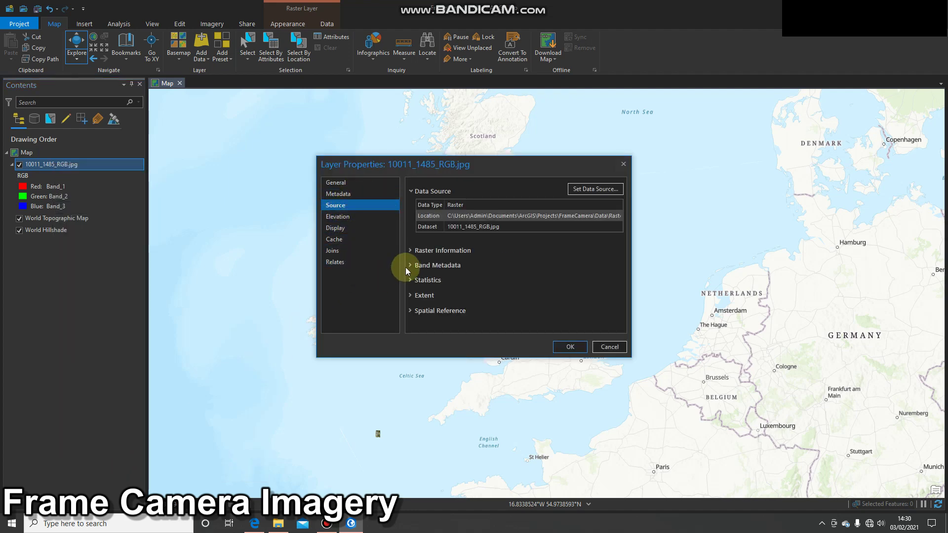
Read the raster size of 11310 columns by 17310 rows, then close Layer Properties
left_click(411, 252)
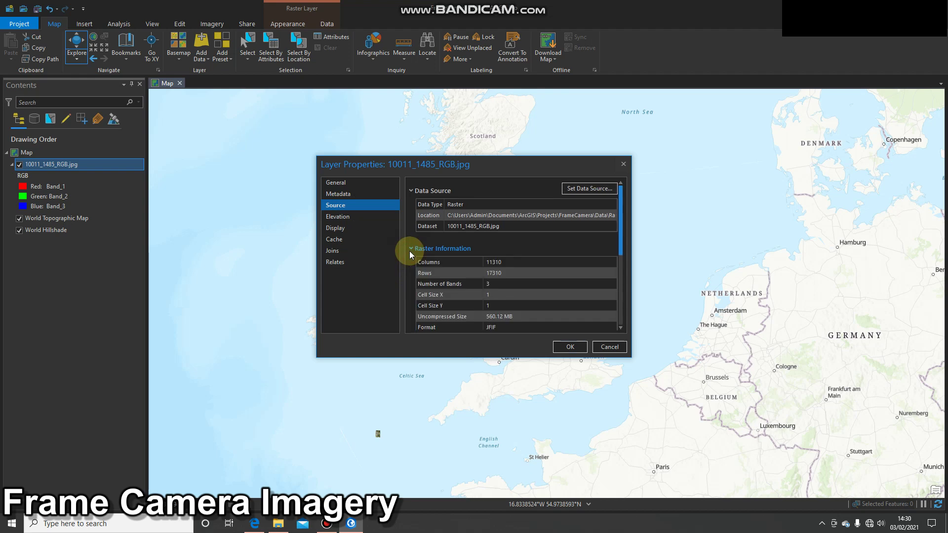
scroll(447, 279, "down", 3)
scroll(450, 282, "up", 5)
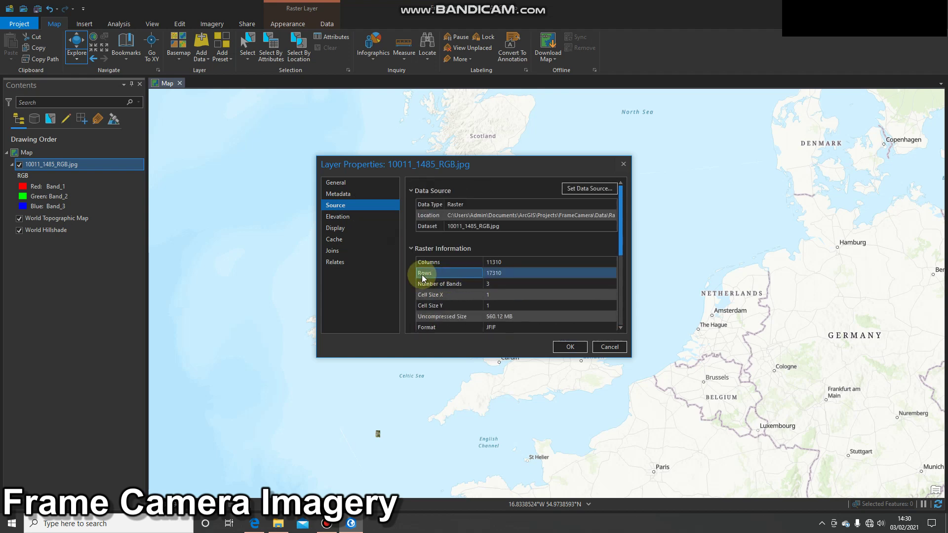
left_click(410, 250)
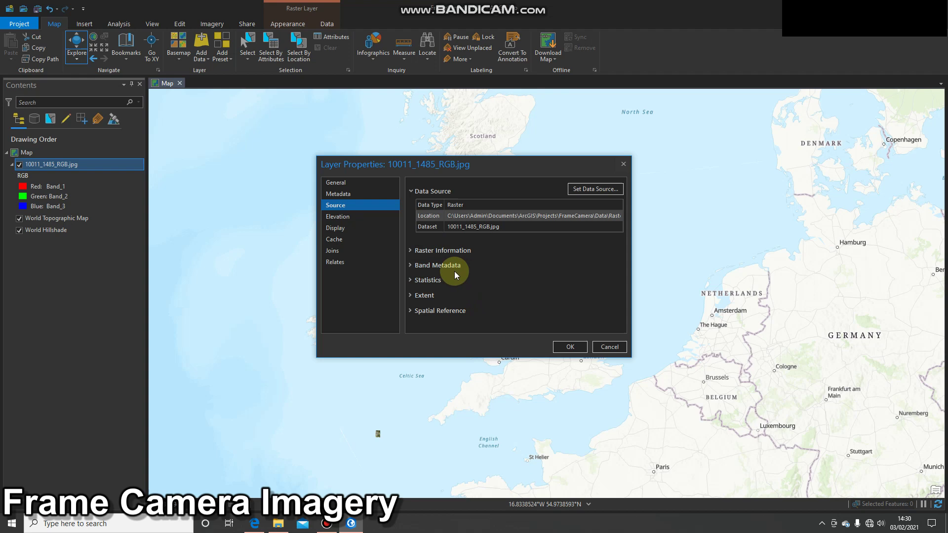
key("Escape")
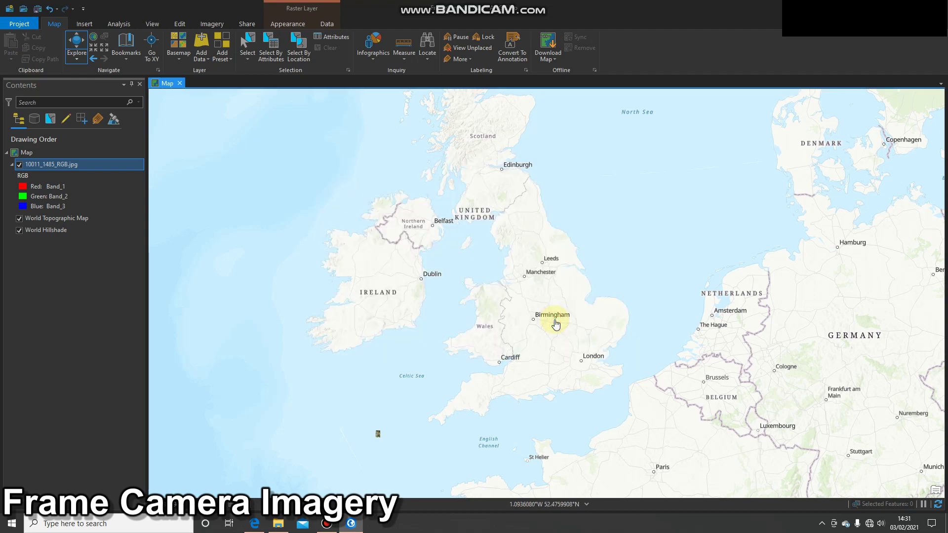
Show the Imagery tab's New Workspace options
left_click(216, 26)
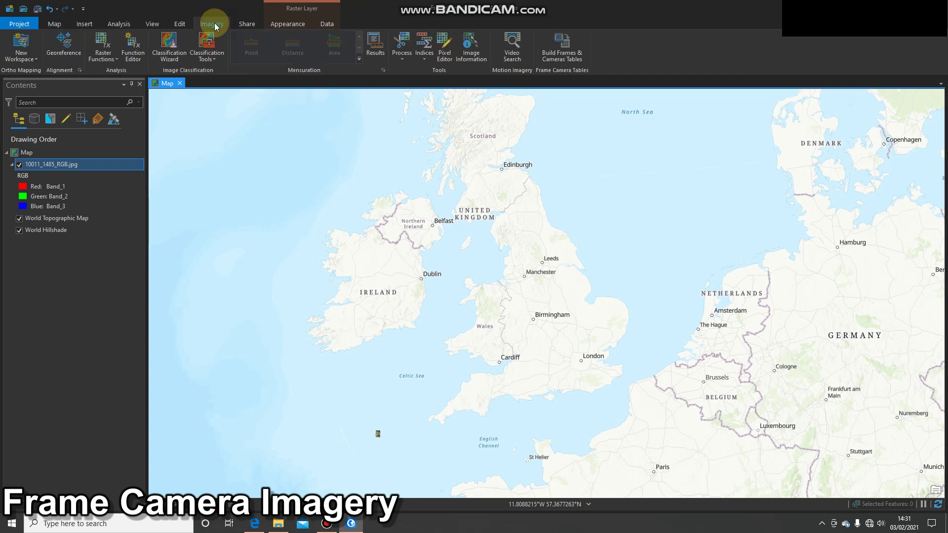
left_click(27, 60)
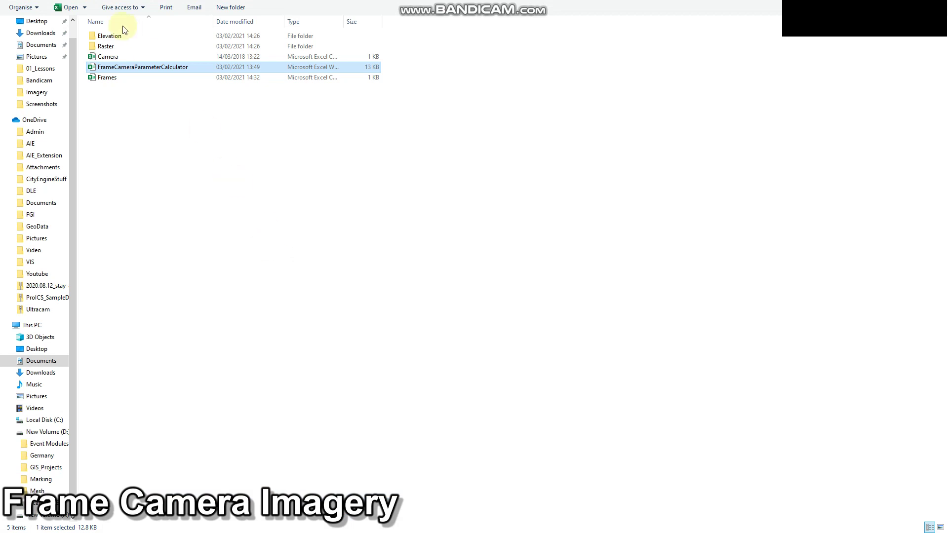
Open Raster > Imagery and scroll the calibration report to its Panchromatic Camera table
double_click(117, 47)
double_click(114, 36)
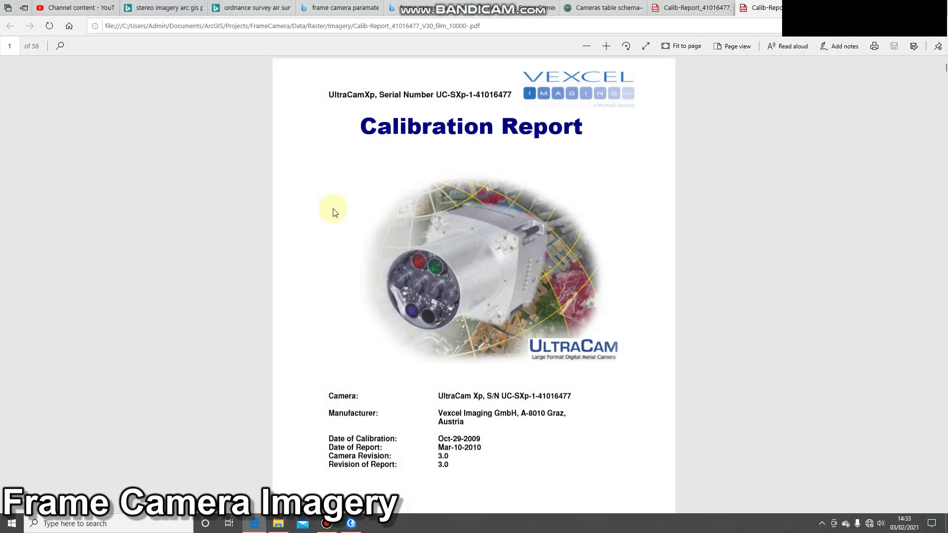
scroll(354, 292, "down", 10)
scroll(357, 295, "down", 6)
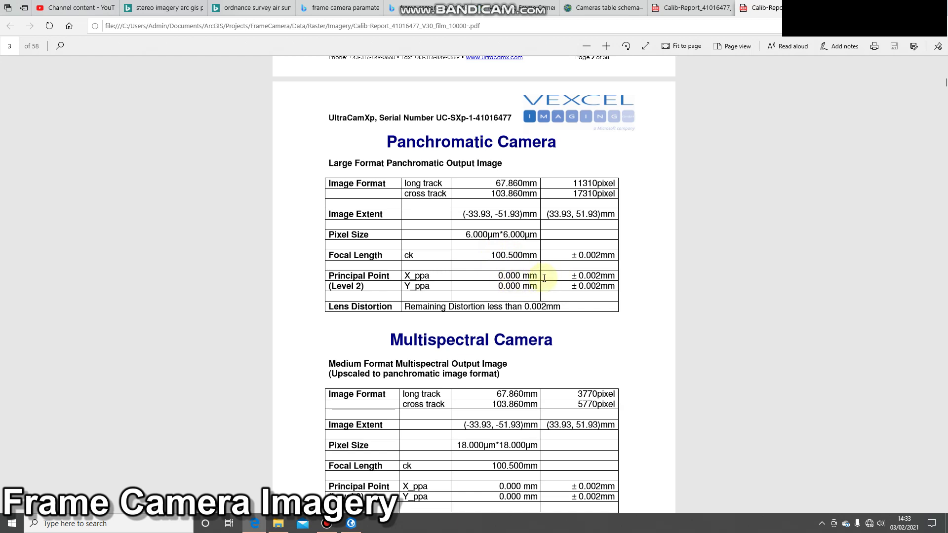
Return to the Imagery folder and open the eo text document to read it
left_click(275, 525)
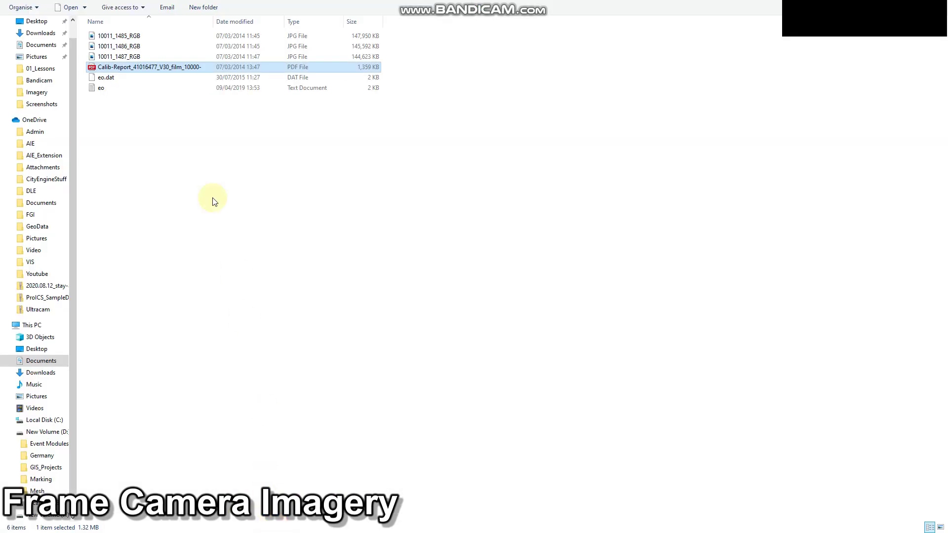
left_click(140, 92)
double_click(139, 92)
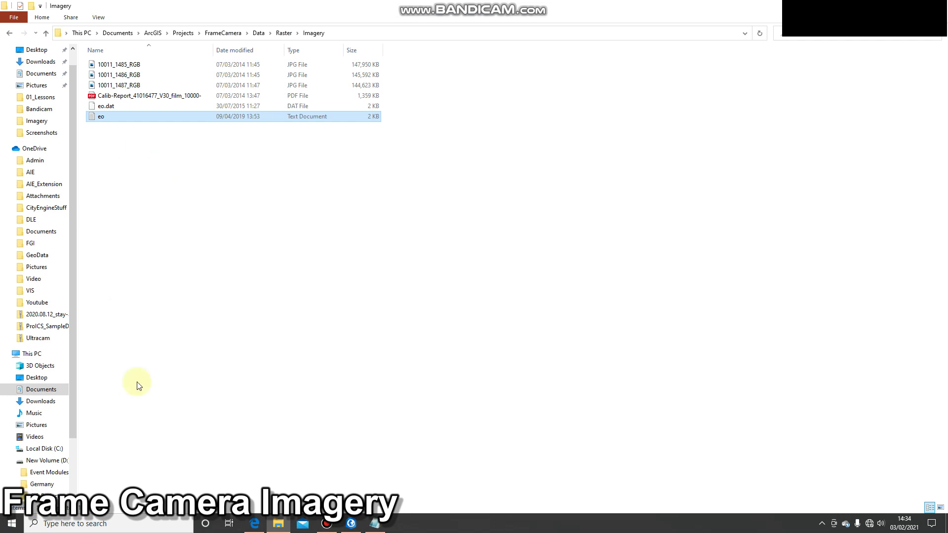
Go up two levels to the Data folder and open the FrameCameraParameterCalculator workbook in Excel
left_click(45, 33)
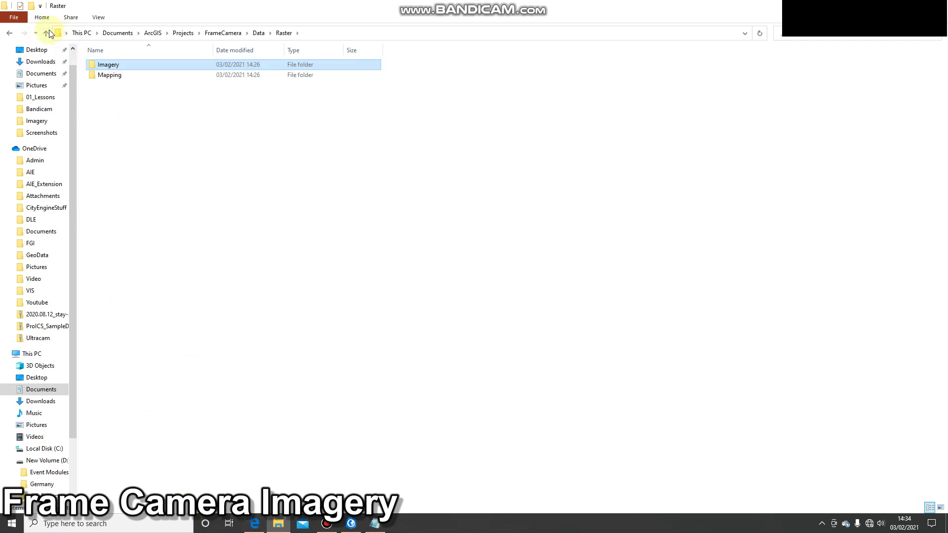
left_click(47, 33)
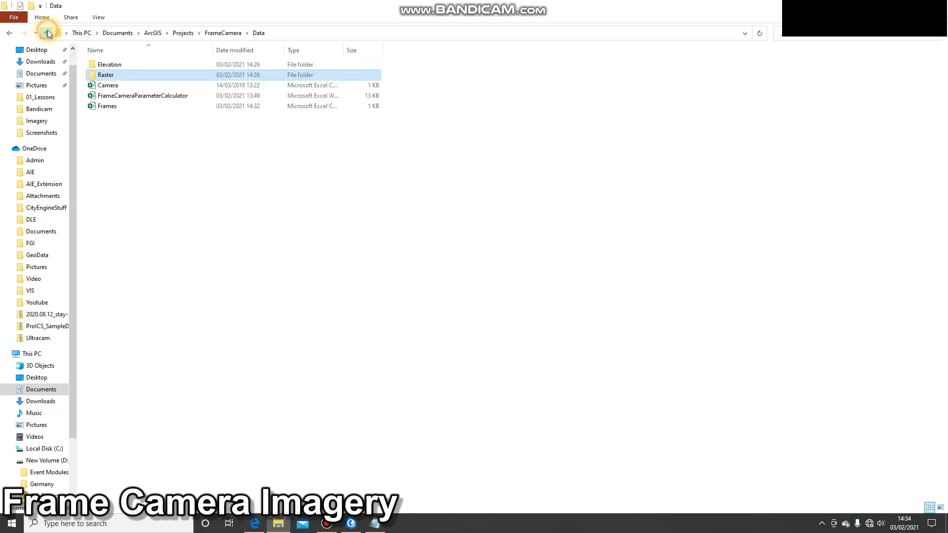
double_click(132, 99)
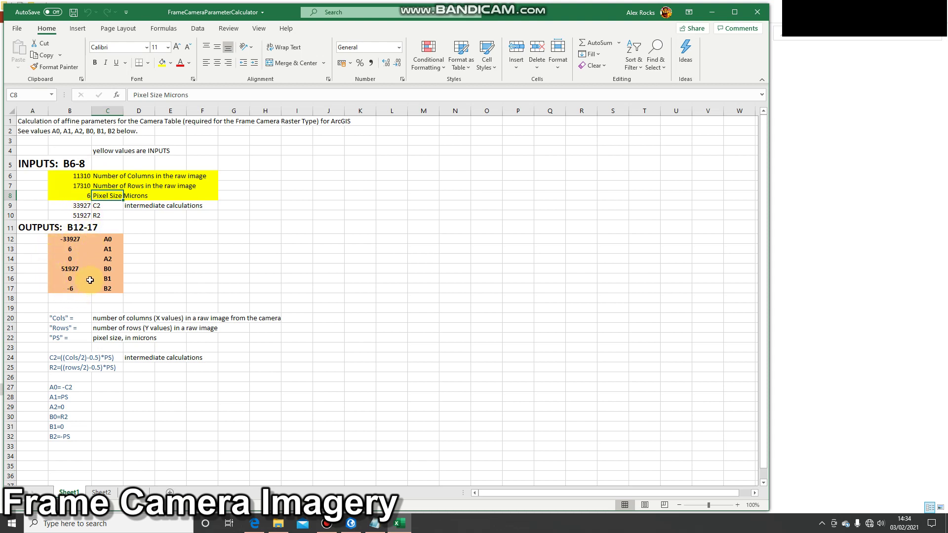
After reviewing the calculator's A0–B2 outputs, return to the Data folder window
left_click(274, 521)
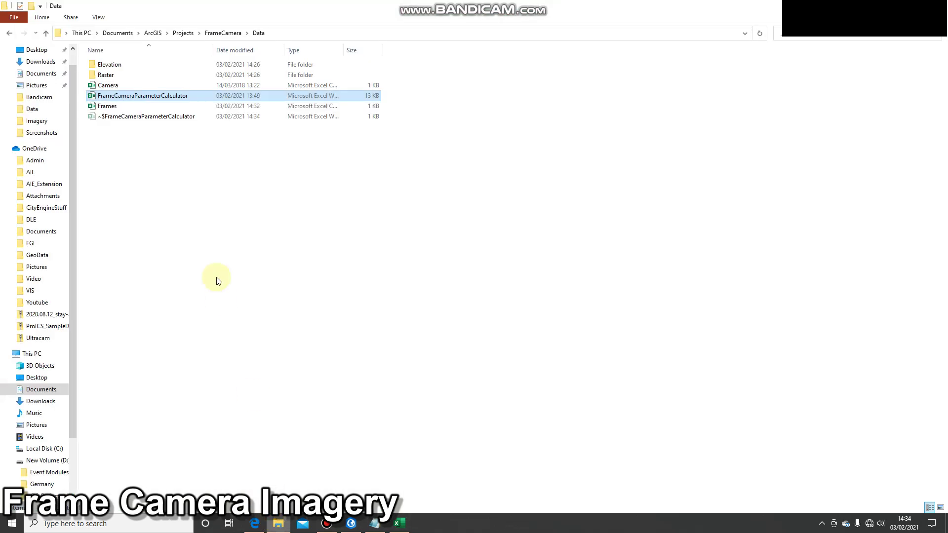
Open Camera.csv, AutoFit columns B–E to their headers, and place it beside the calculator
left_click(110, 85)
double_click(111, 85)
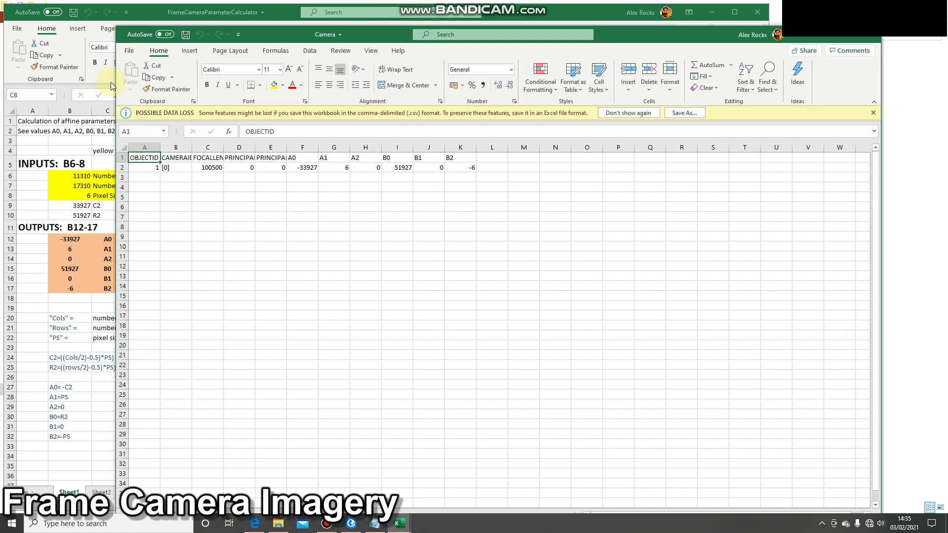
double_click(223, 146)
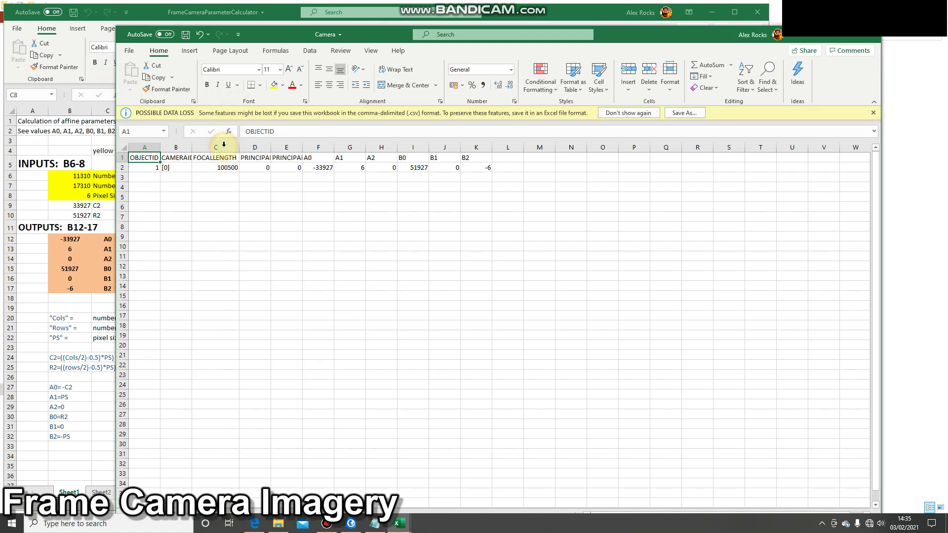
double_click(192, 147)
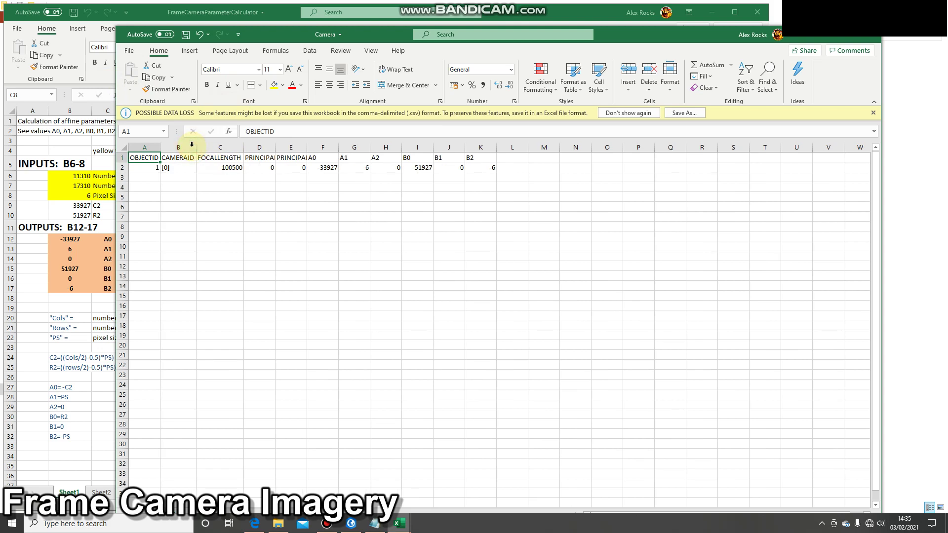
double_click(275, 147)
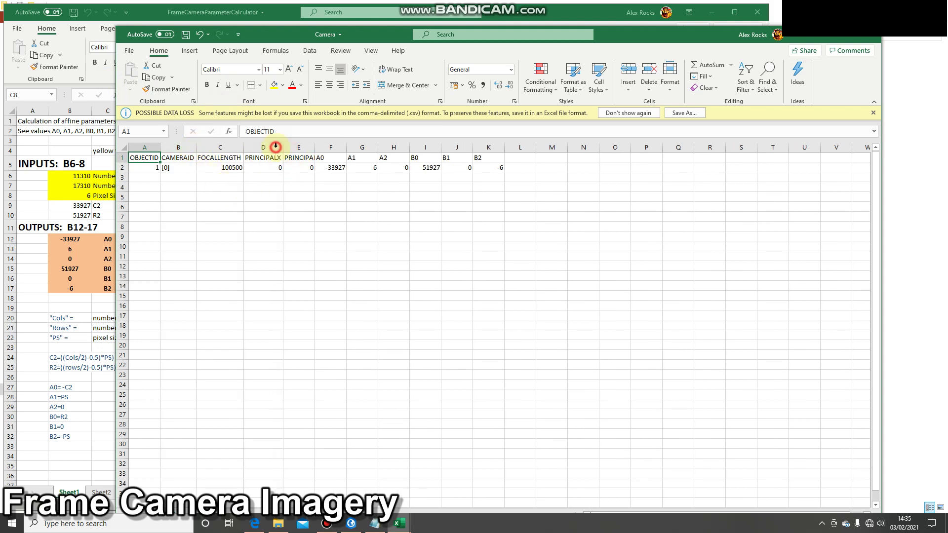
double_click(315, 146)
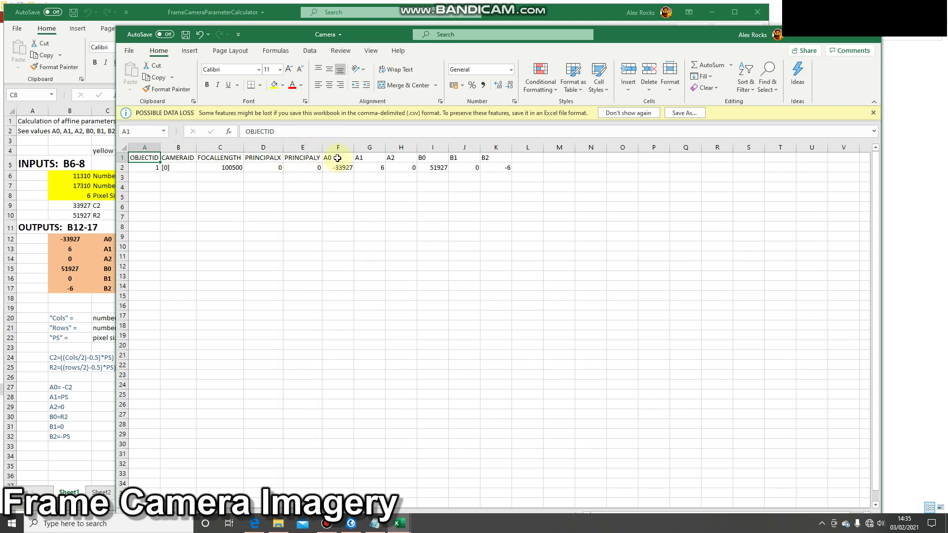
left_click_drag(401, 33, 442, 37)
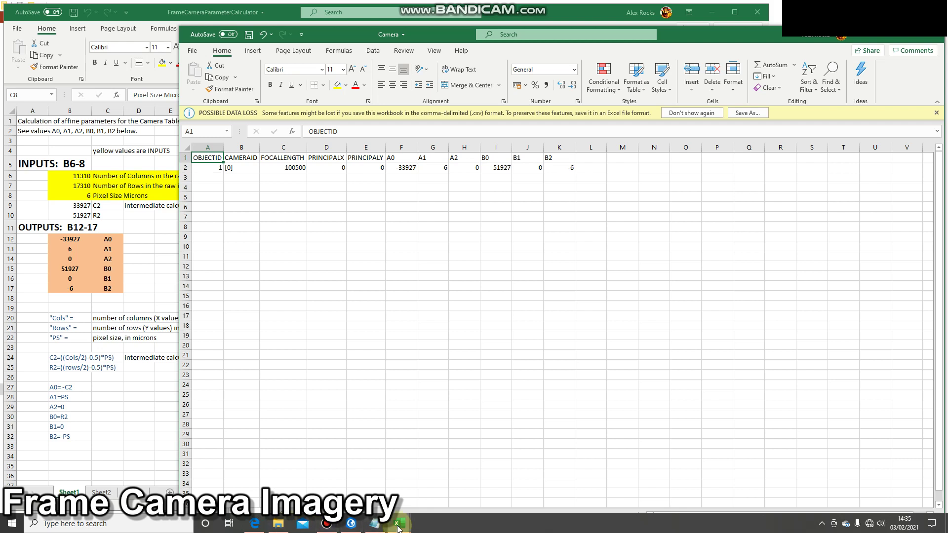
mouse_move(399, 527)
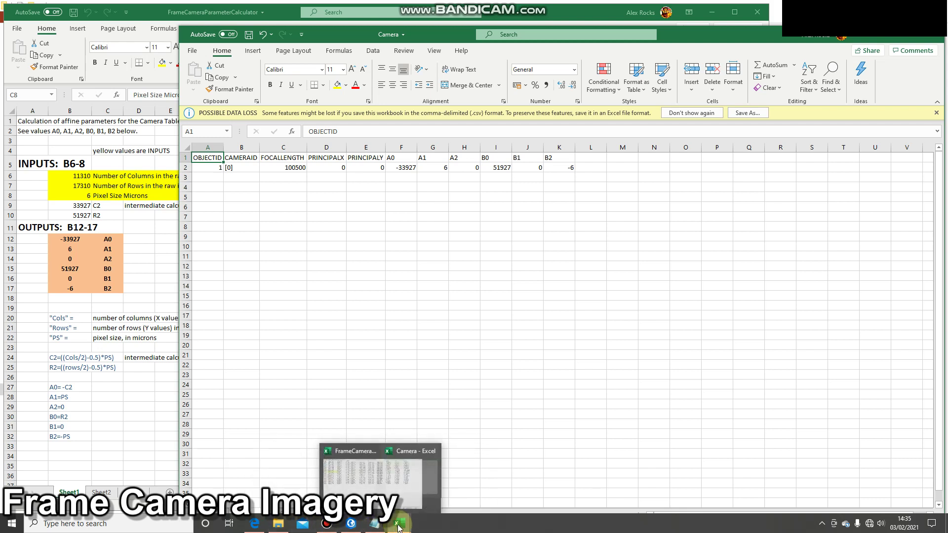
Open Frames.csv, AutoFit columns C–H, and repoint RASTER paths to Data\Raster\Imagery
left_click(279, 524)
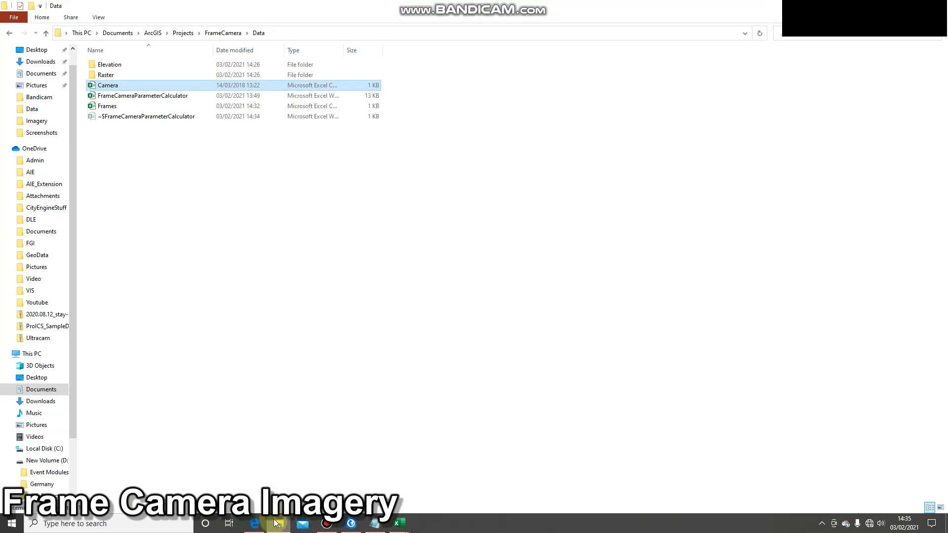
double_click(110, 107)
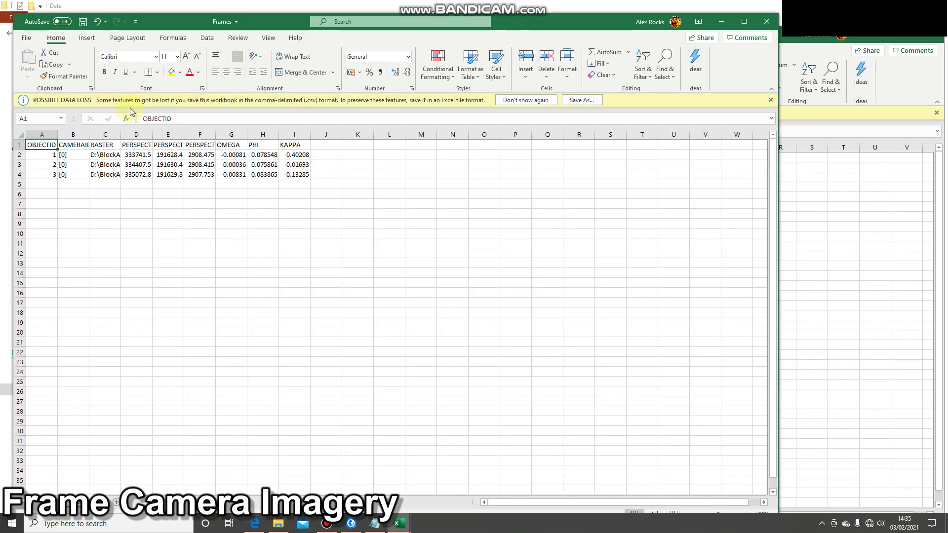
left_click(93, 132)
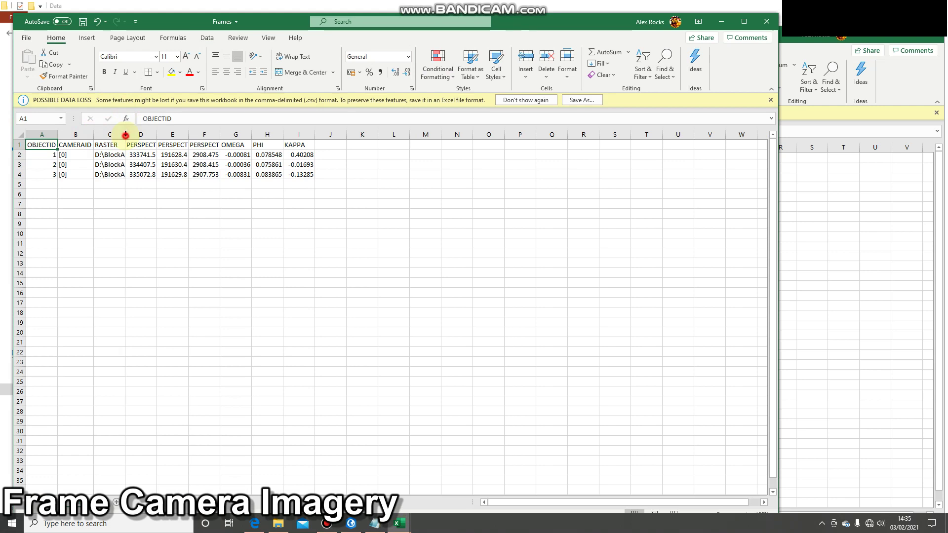
double_click(121, 133)
double_click(309, 134)
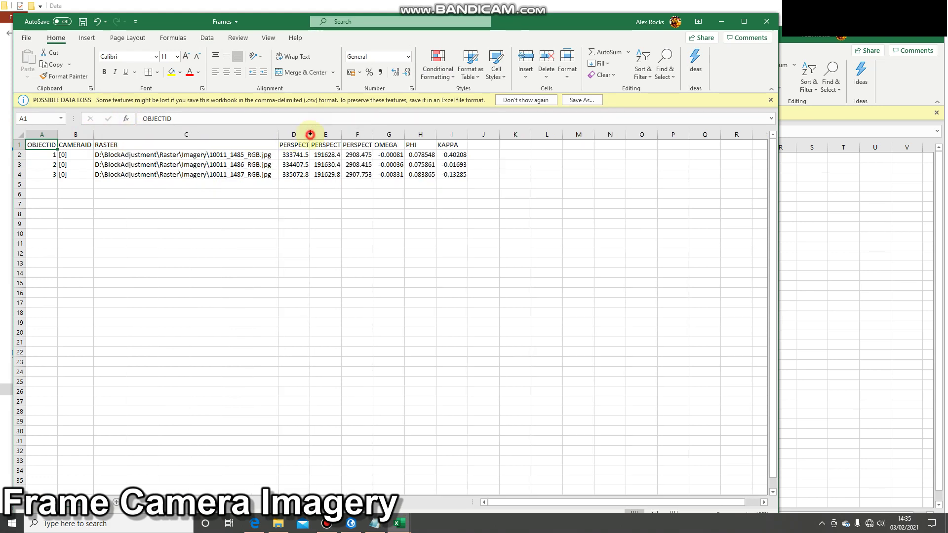
double_click(357, 133)
double_click(405, 133)
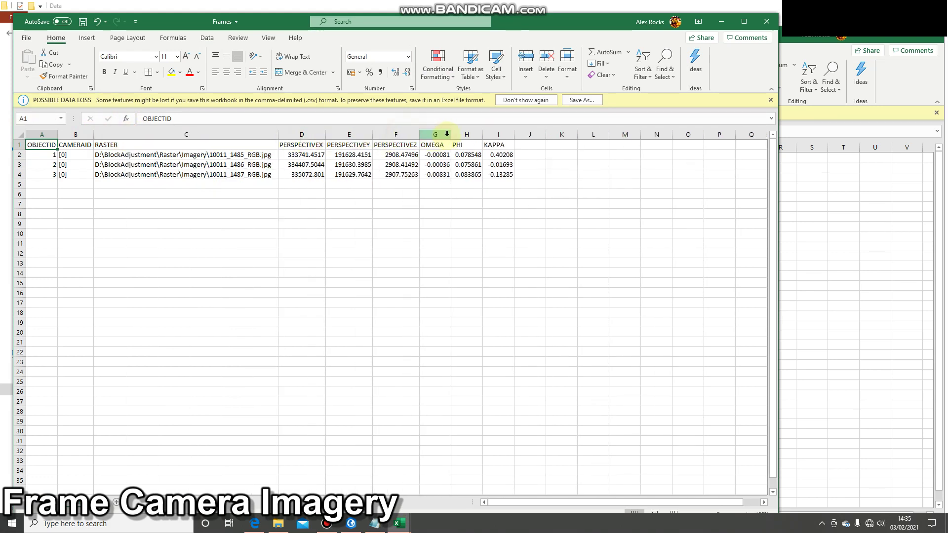
double_click(450, 134)
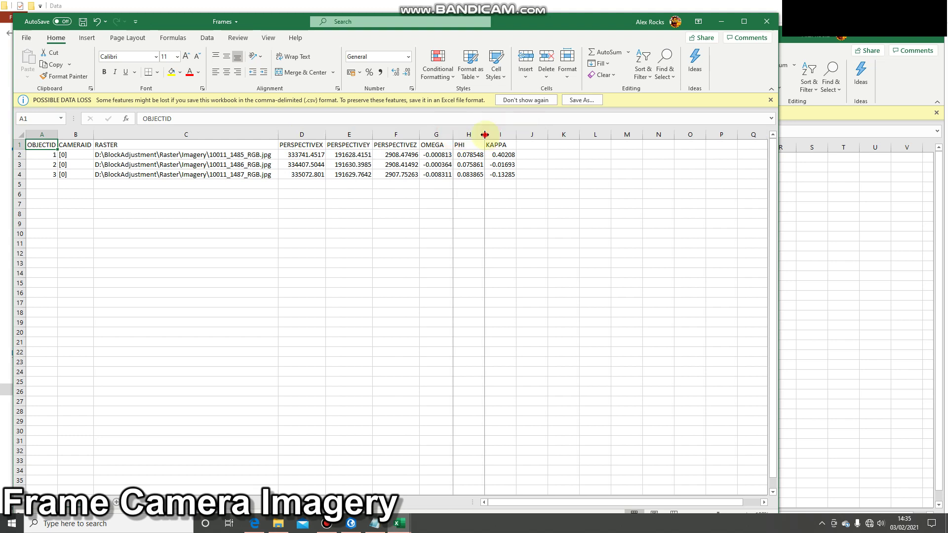
double_click(485, 135)
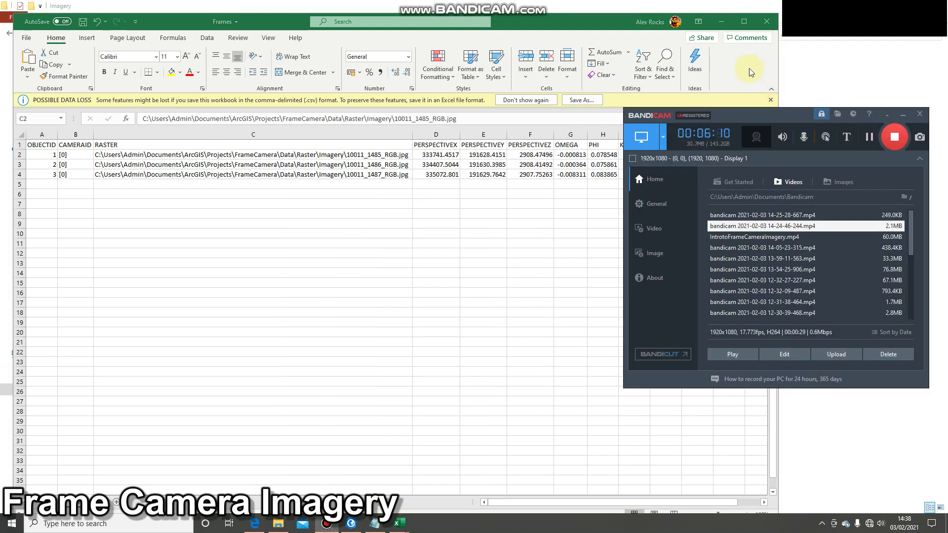
left_click(749, 68)
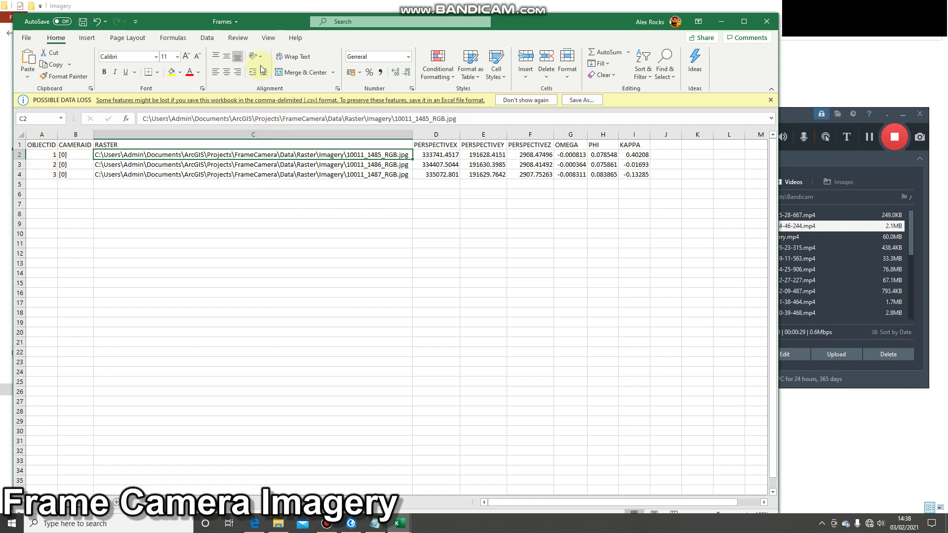
Close Frames.csv and Camera.csv, saving the changes to each
left_click(767, 22)
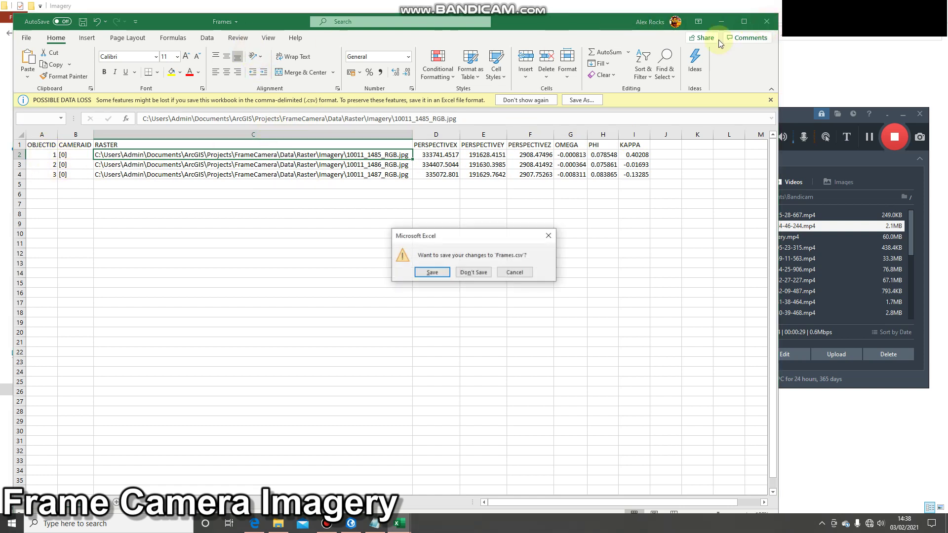
left_click(428, 273)
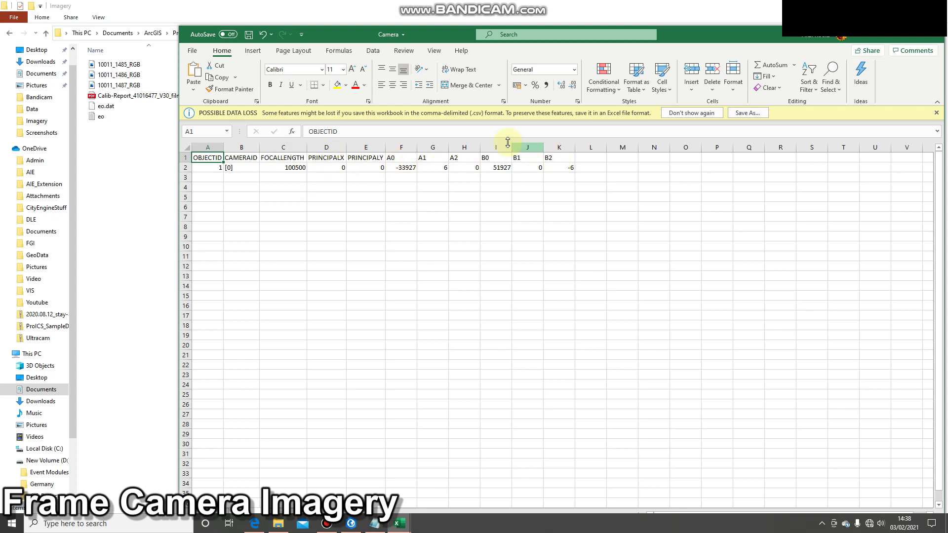
left_click(940, 38)
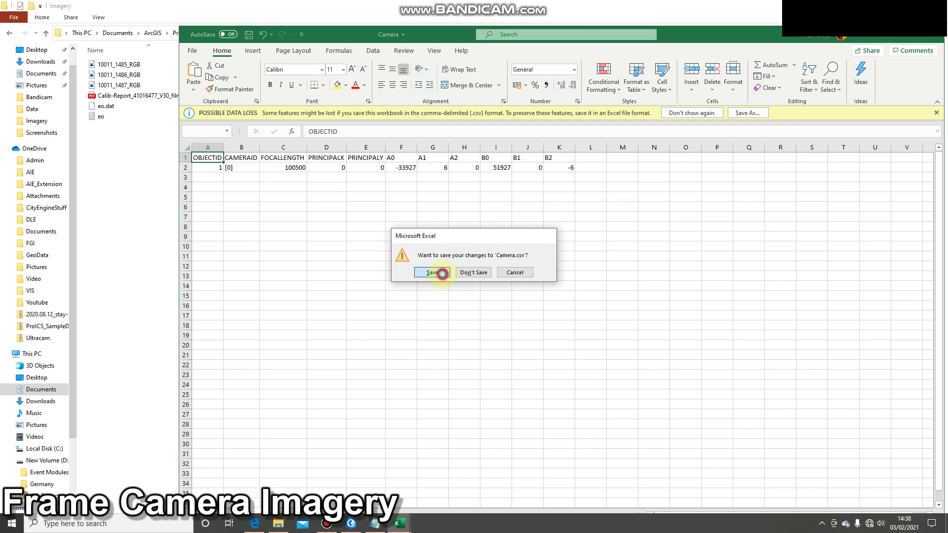
left_click(438, 272)
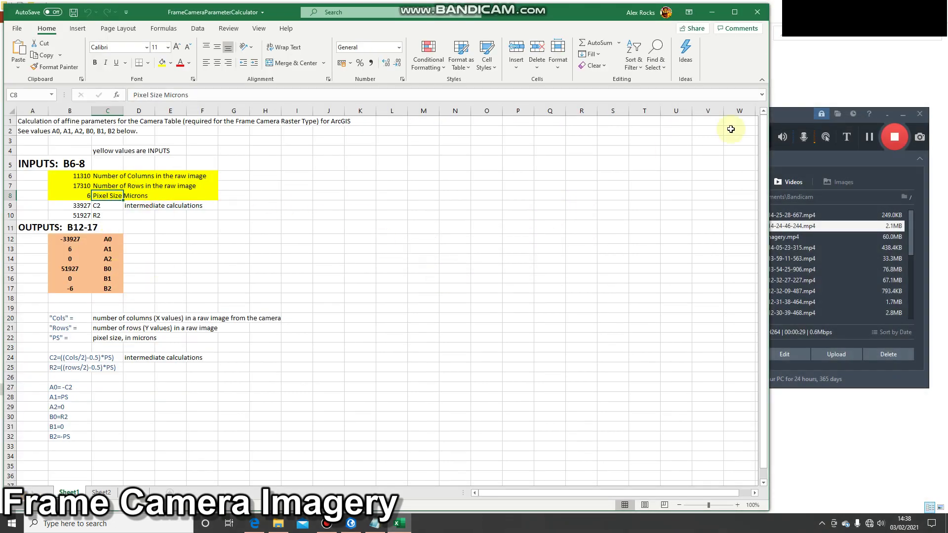
Close the calculator workbook and bring the Raster\Imagery folder window forward
left_click(758, 14)
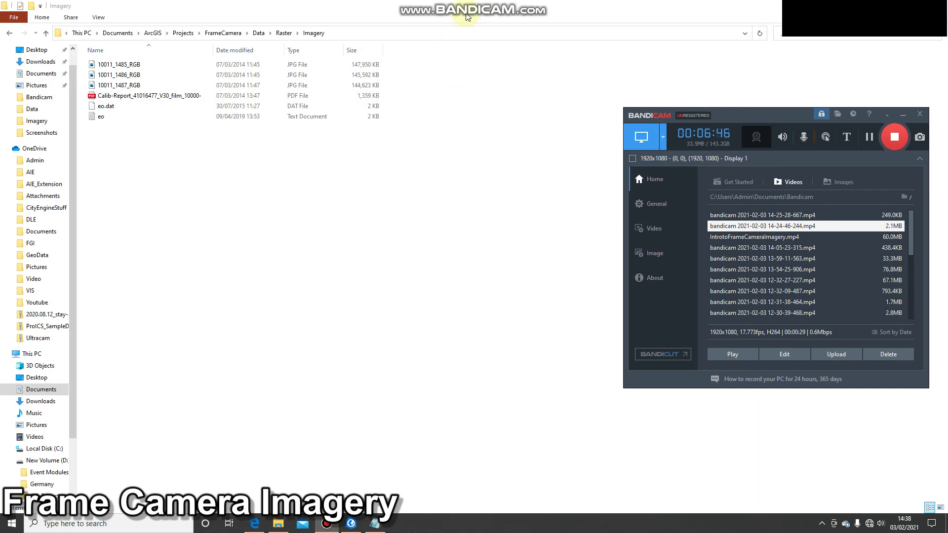
left_click(467, 17)
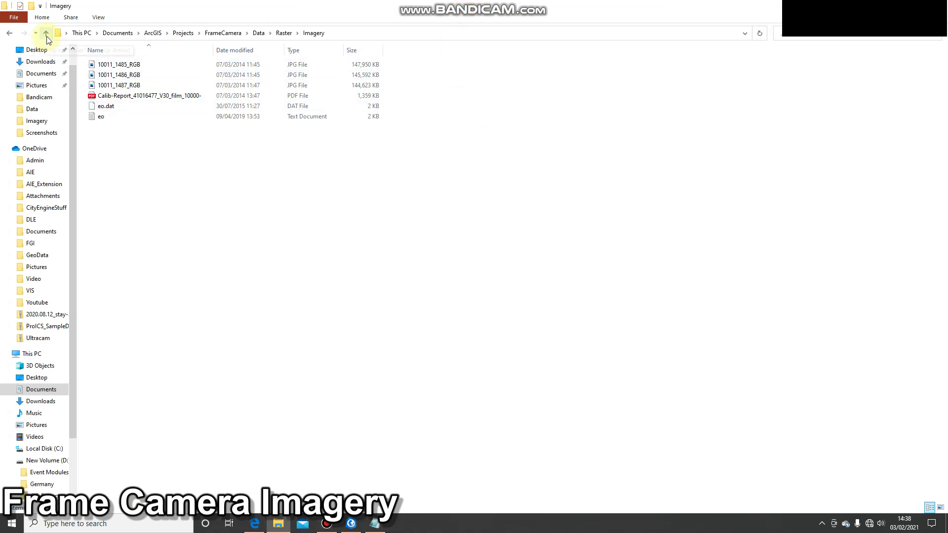